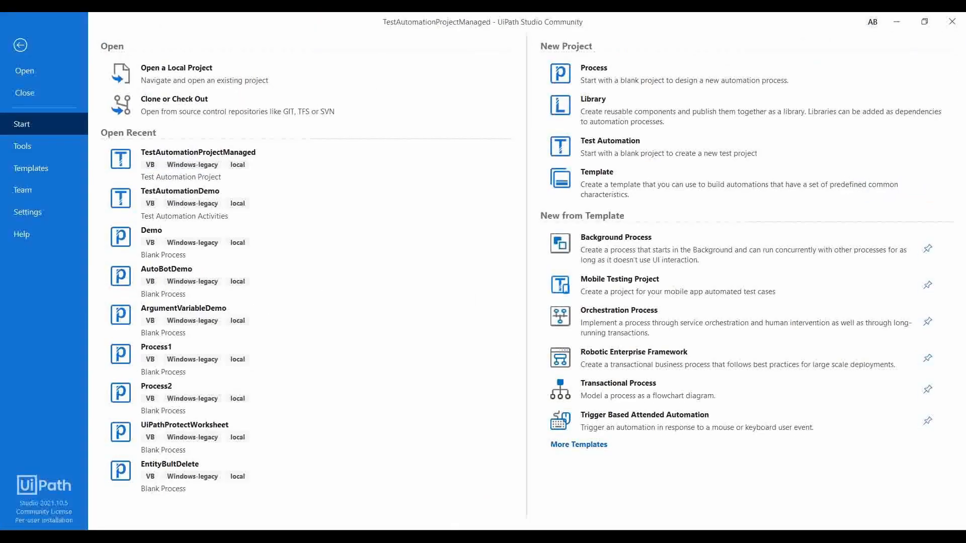
Create a blank test automation project named TestManagerDemo.
left_click(614, 148)
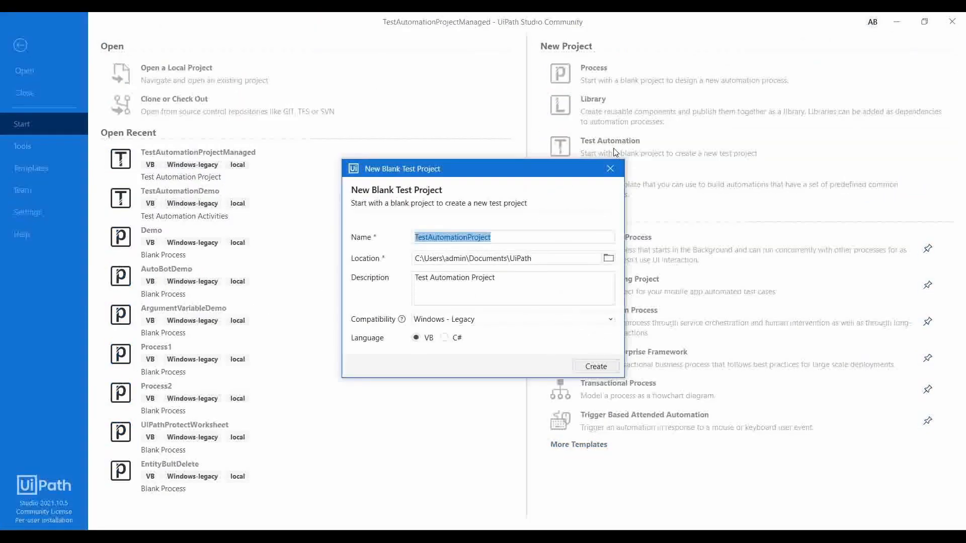
left_click(509, 240)
key("BackSpace")
key("BackSpace")
key("BackSpace")
key("BackSpace")
key("BackSpace")
key("BackSpace")
key("BackSpace")
key("BackSpace")
key("BackSpace")
key("BackSpace")
key("BackSpace")
key("BackSpace")
key("BackSpace")
key("BackSpace")
key("BackSpace")
key("BackSpace")
key("BackSpace")
key("BackSpace")
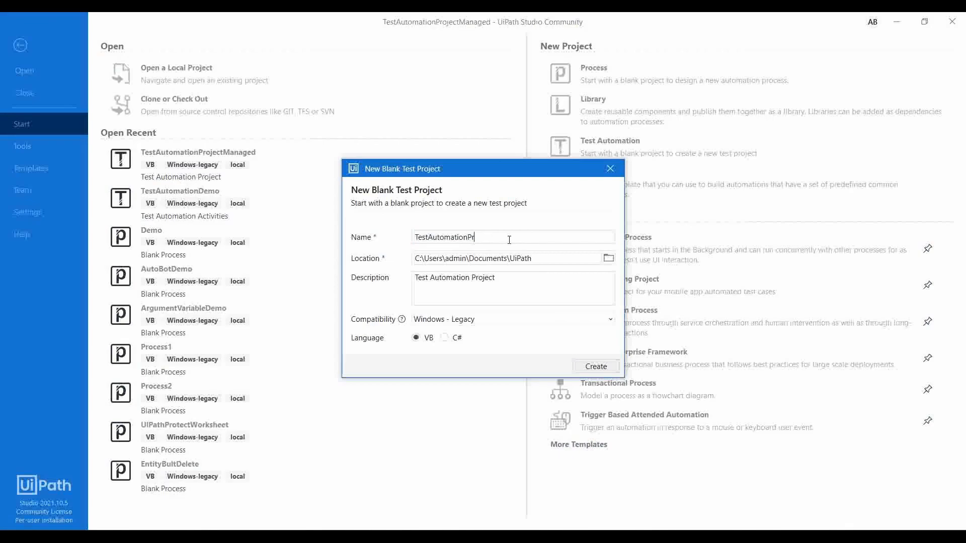
type("st,")
key("BackSpace")
type("ManagerDemo")
left_click(591, 367)
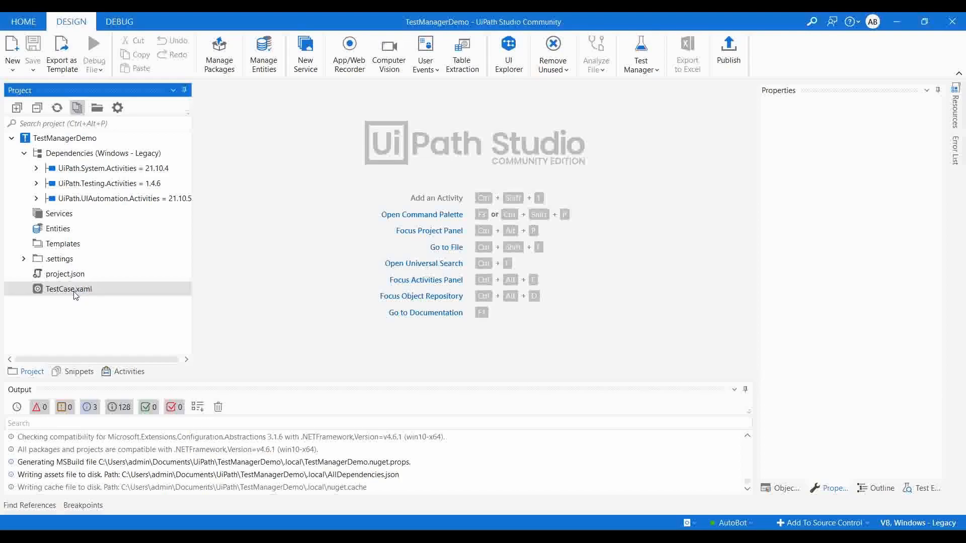
Open TestCase.xaml and add a Message Box activity below the comment in its sequence.
double_click(75, 296)
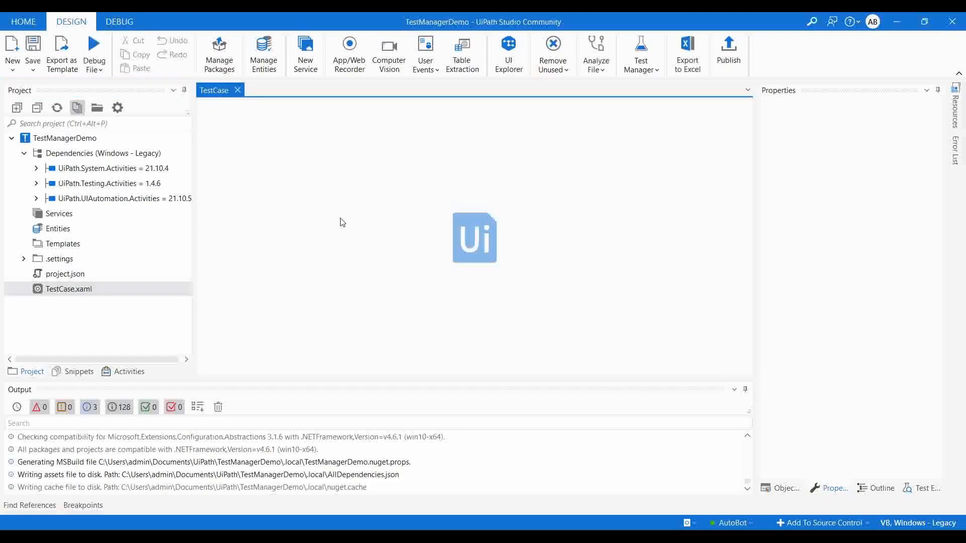
left_click(119, 373)
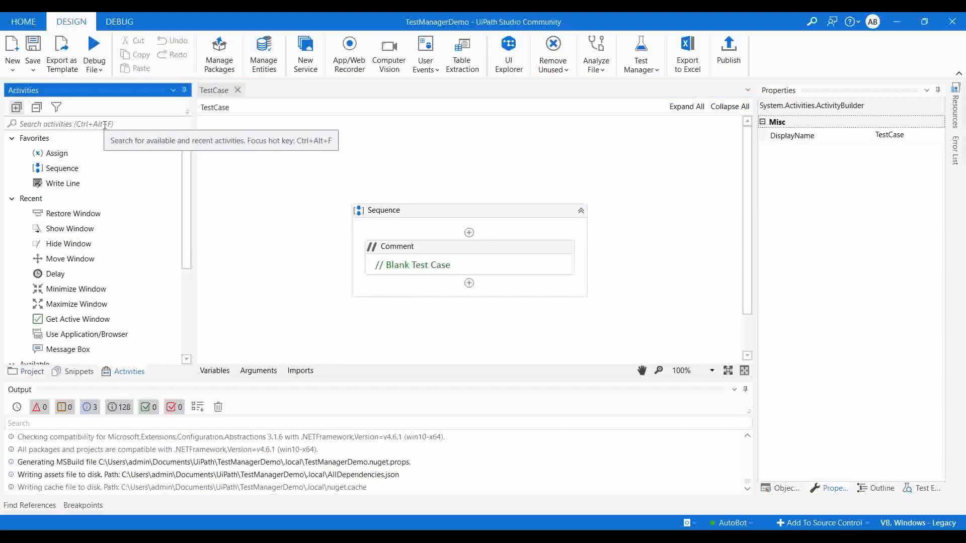
left_click_drag(68, 350, 443, 284)
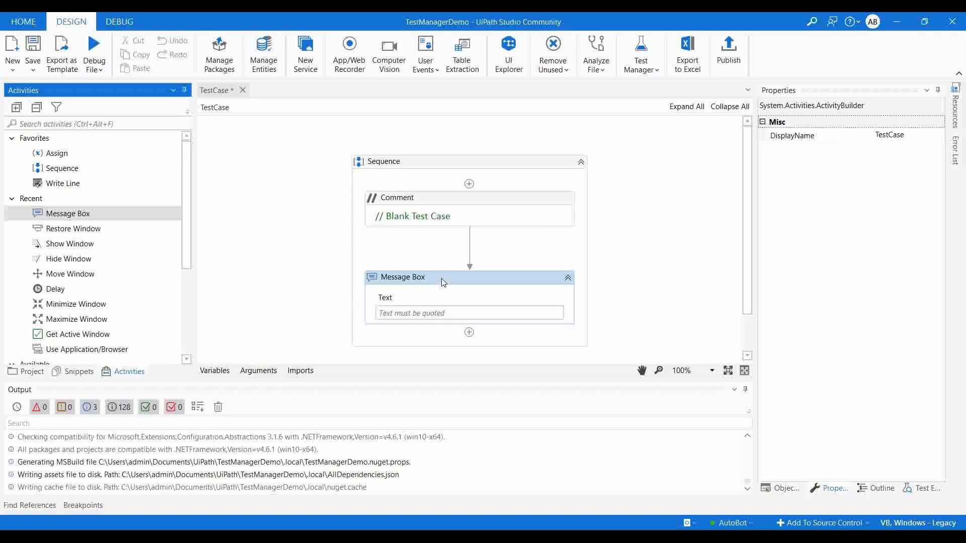
Set the Message Box text to "Executed" and save the test case.
left_click(433, 304)
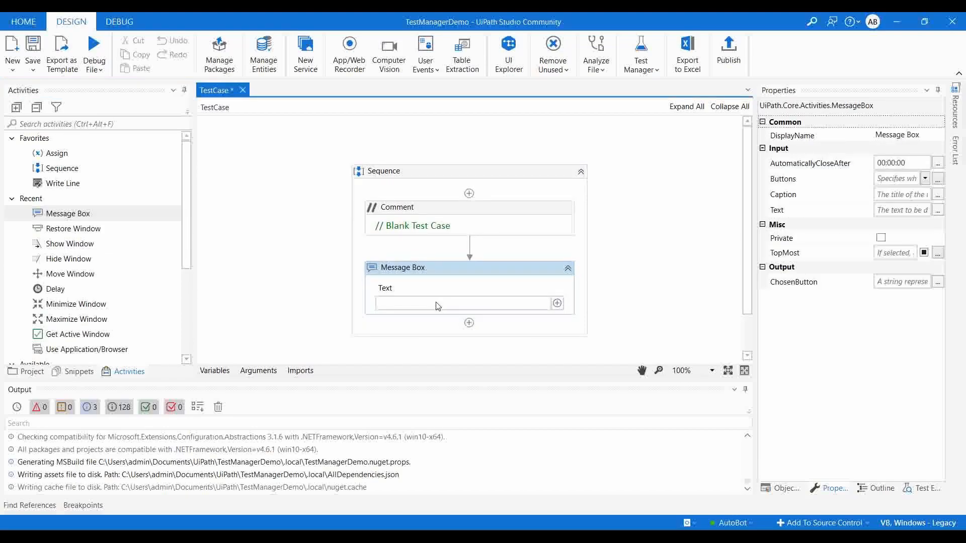
left_click(437, 303)
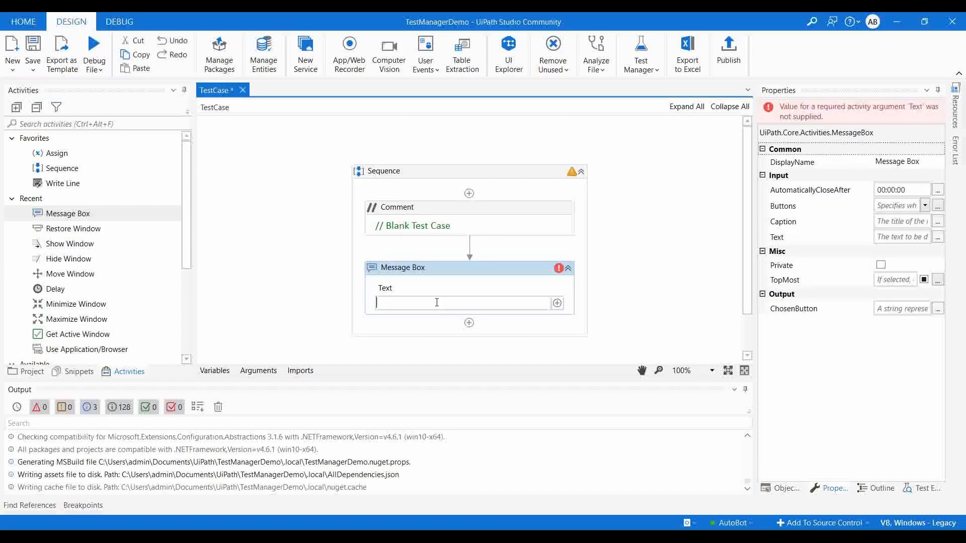
type("\"Executed")
left_click(473, 277)
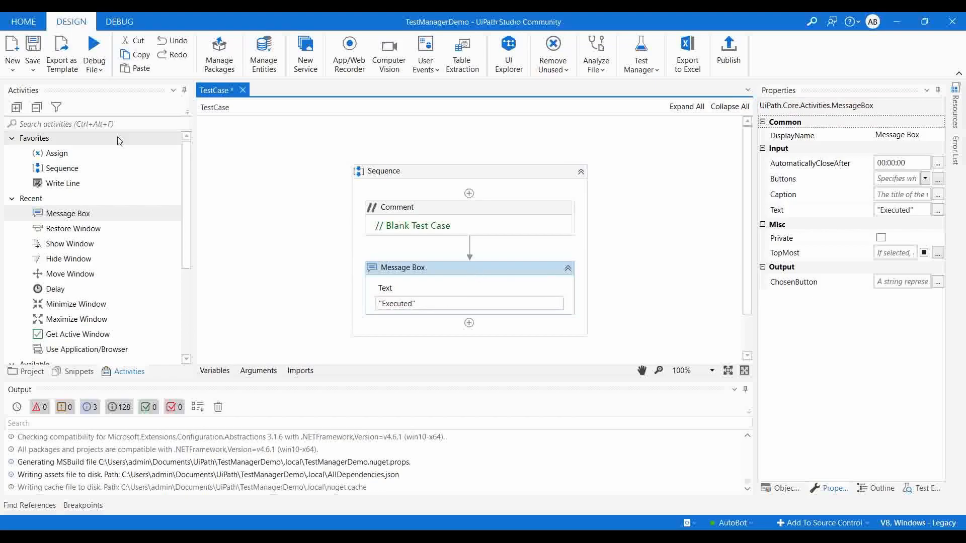
left_click(28, 371)
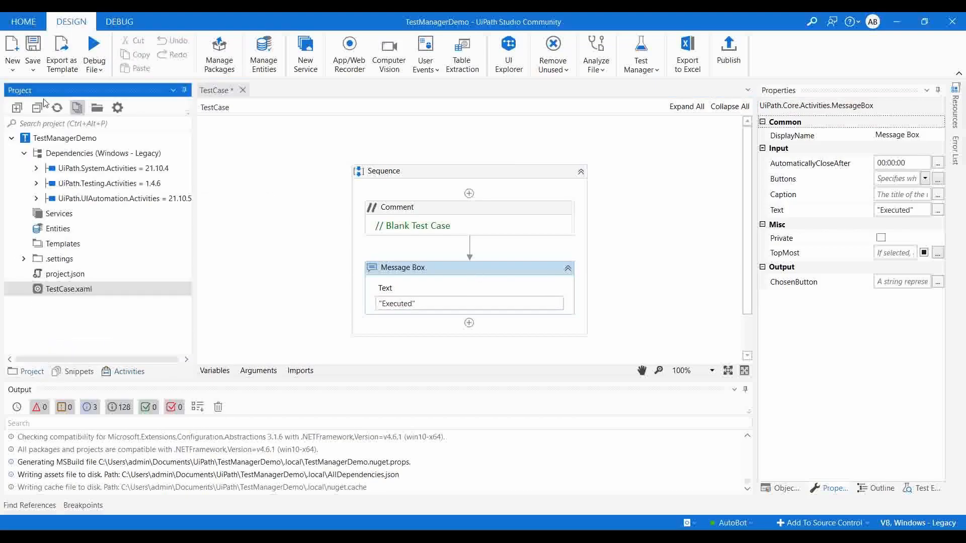
left_click(32, 46)
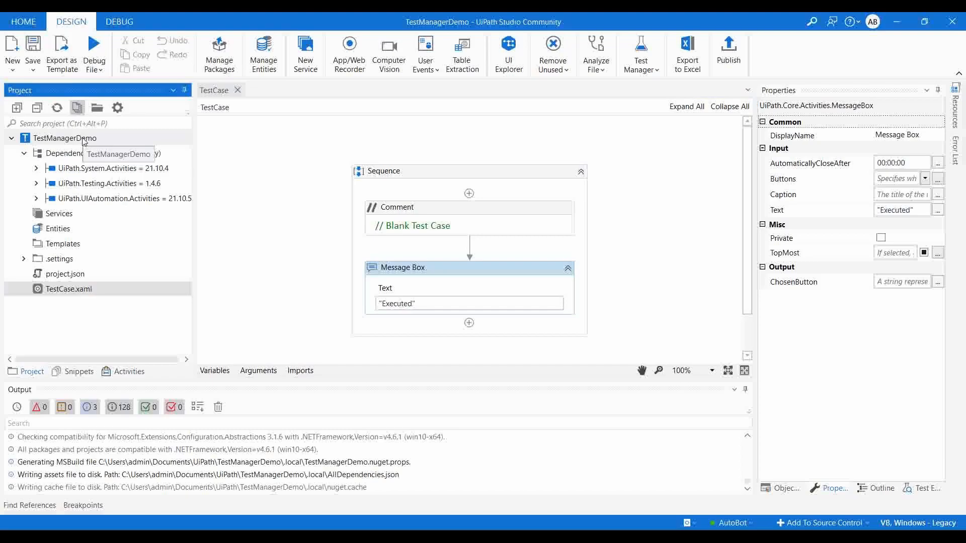
Start linking TestCase.xaml to Test Manager from the project tree.
left_click(142, 153)
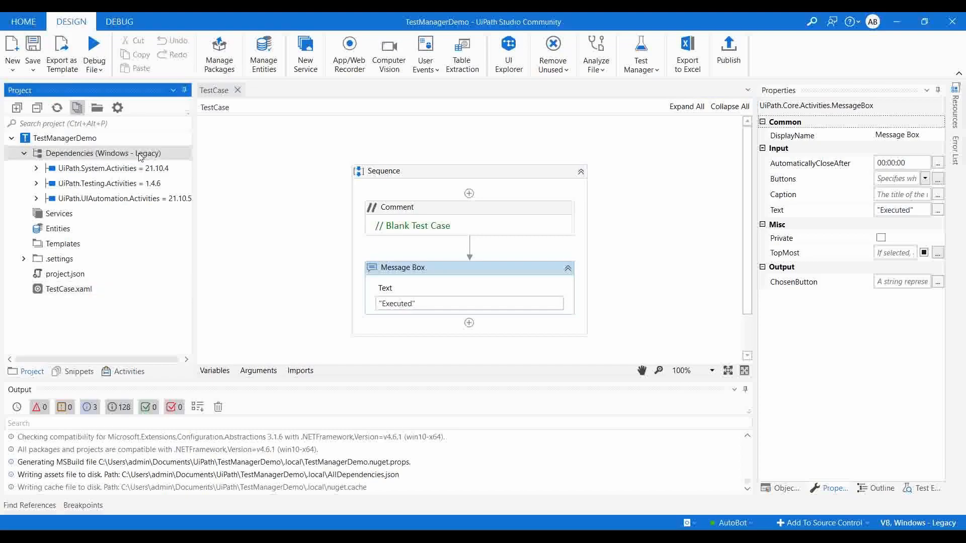
left_click(143, 140)
left_click(79, 289)
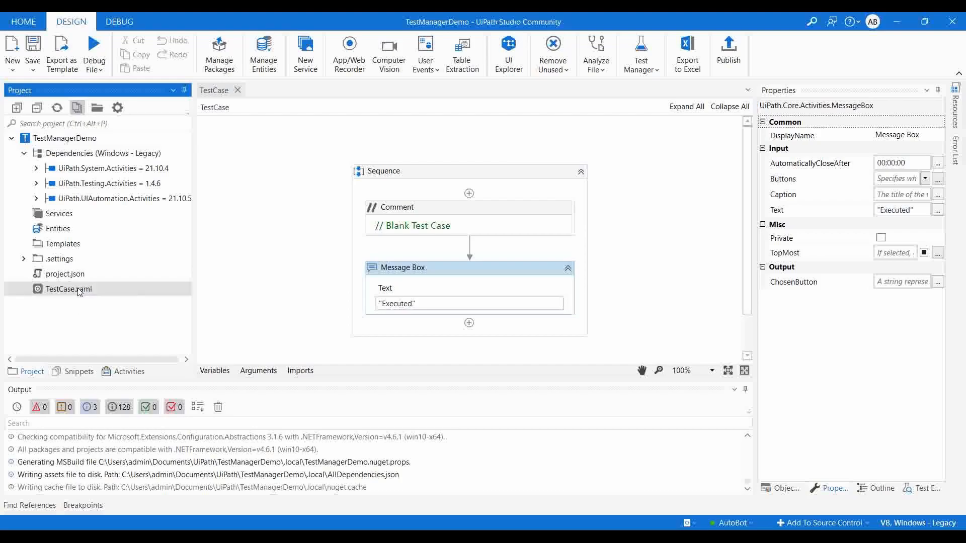
right_click(79, 292)
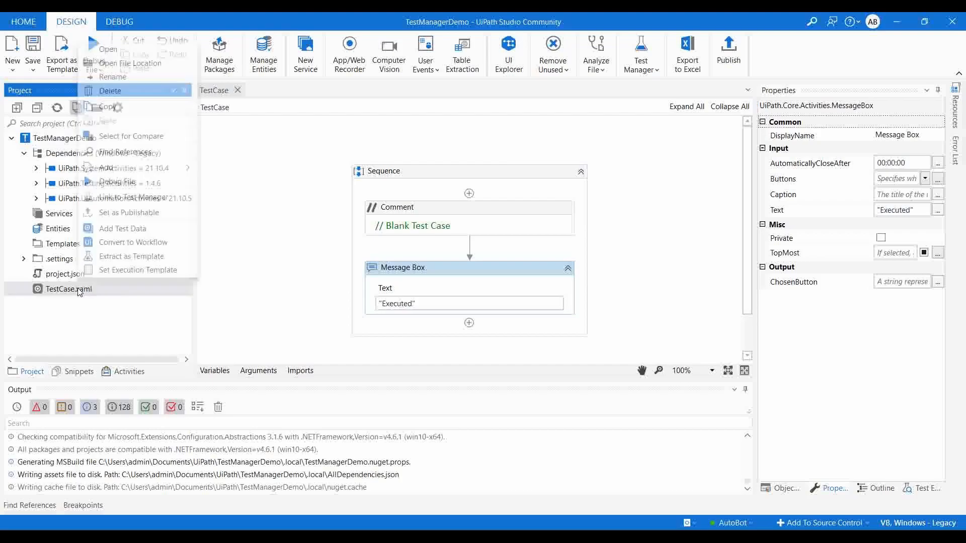
left_click(137, 197)
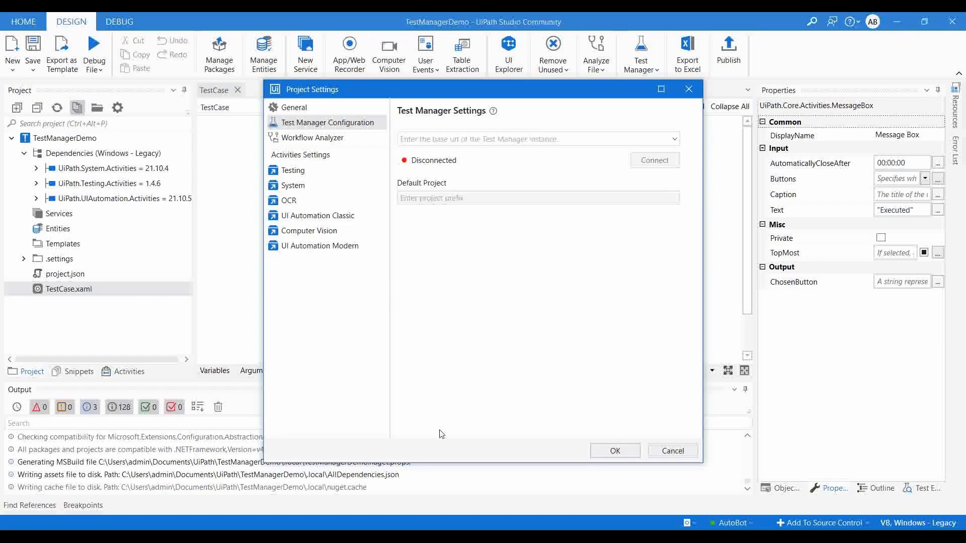
Switch to the browser, reload Test Manager and copy its base URL.
left_click(510, 537)
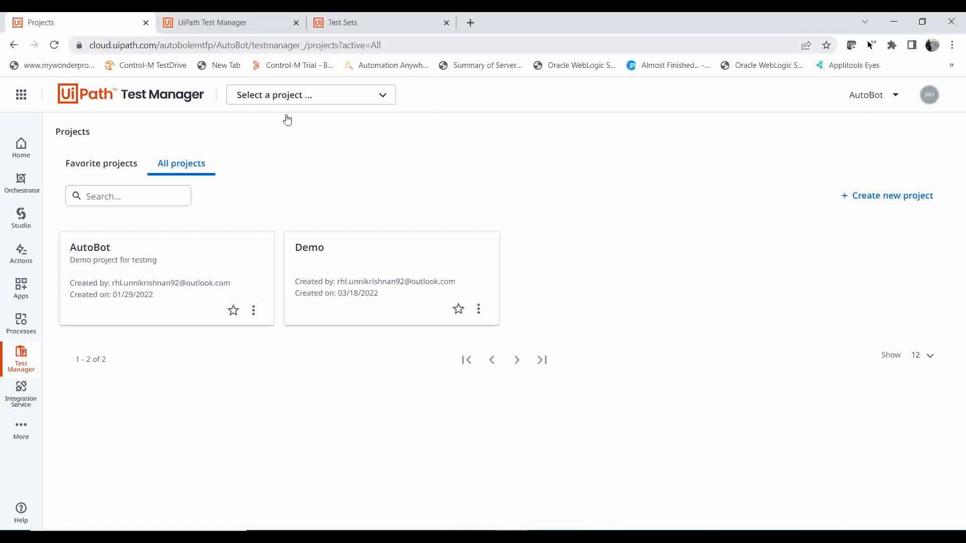
left_click(23, 376)
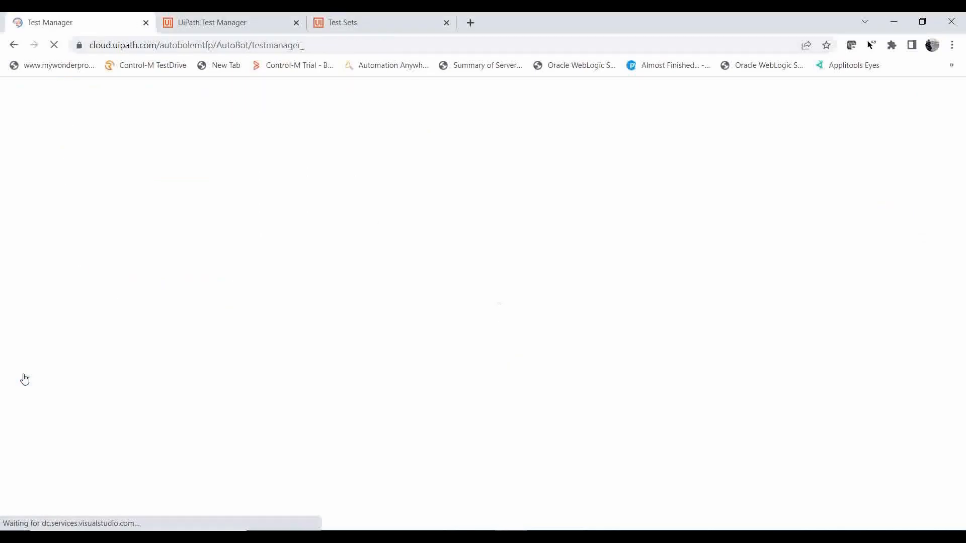
left_click(320, 48)
key("ctrl+c")
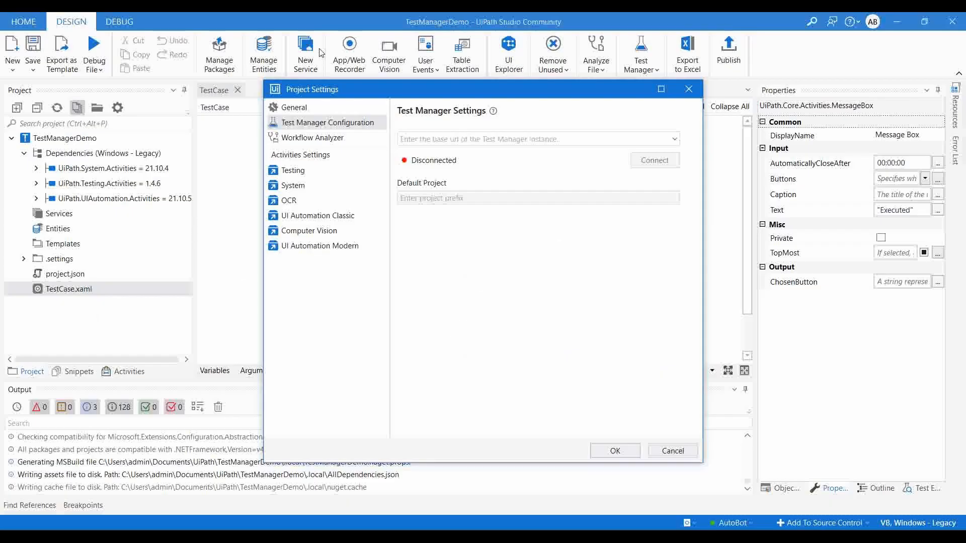
left_click(484, 139)
key("ctrl+v")
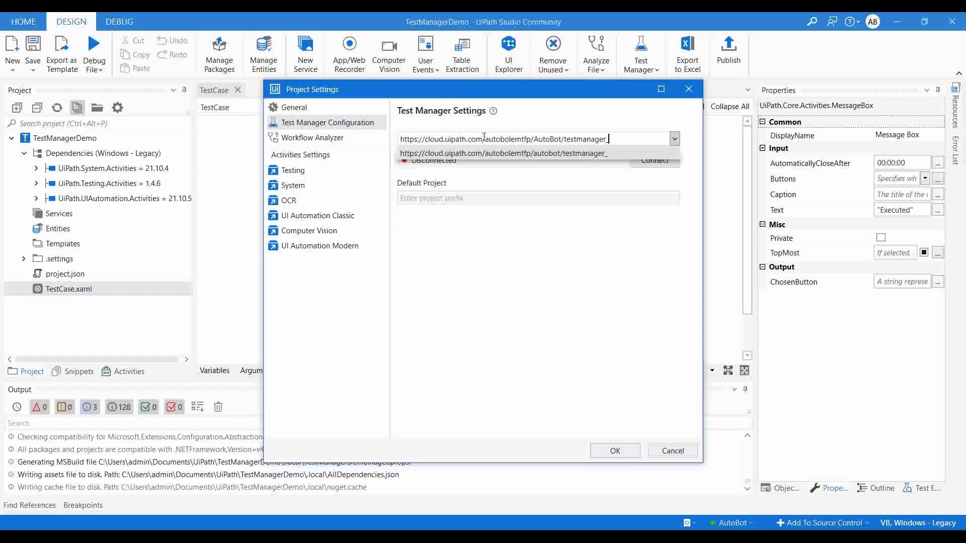
left_click(604, 152)
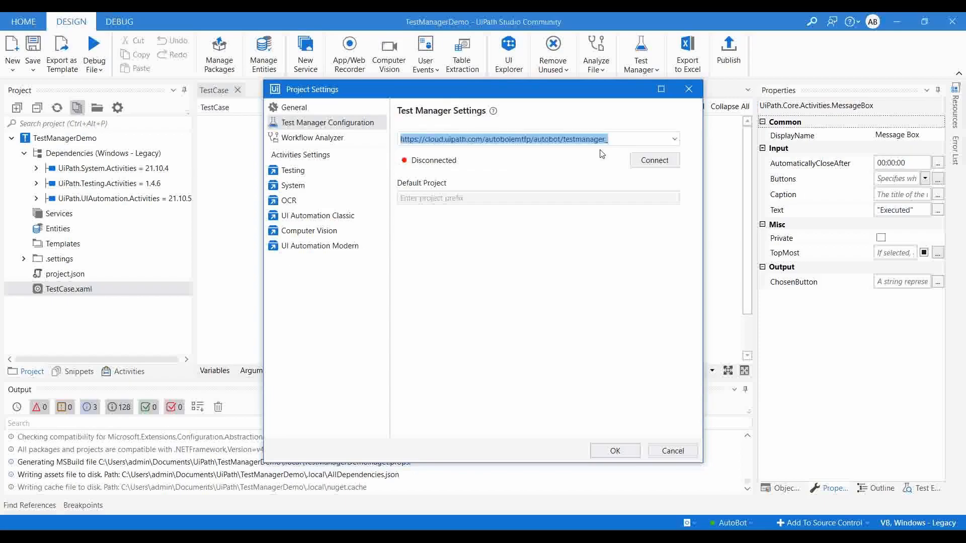
left_click(649, 161)
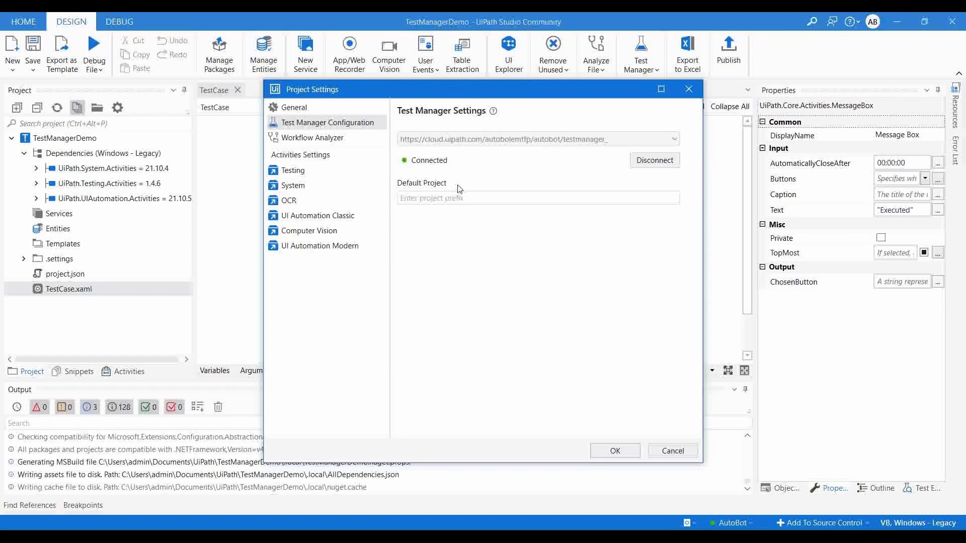
left_click(611, 451)
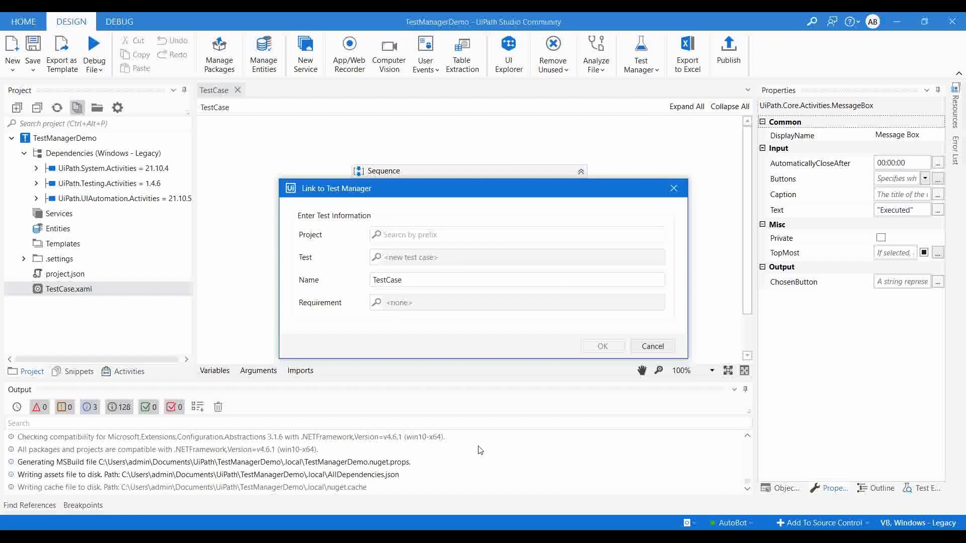
Switch to Test Manager in the browser and create a project named TestManagerDemo with the prefix TESTMANAGER.
key("alt+Tab")
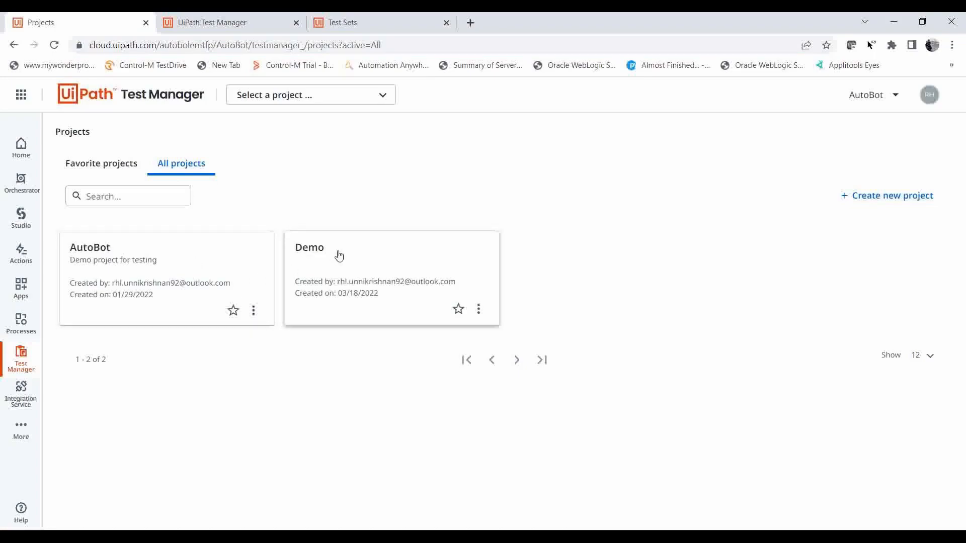
left_click(874, 198)
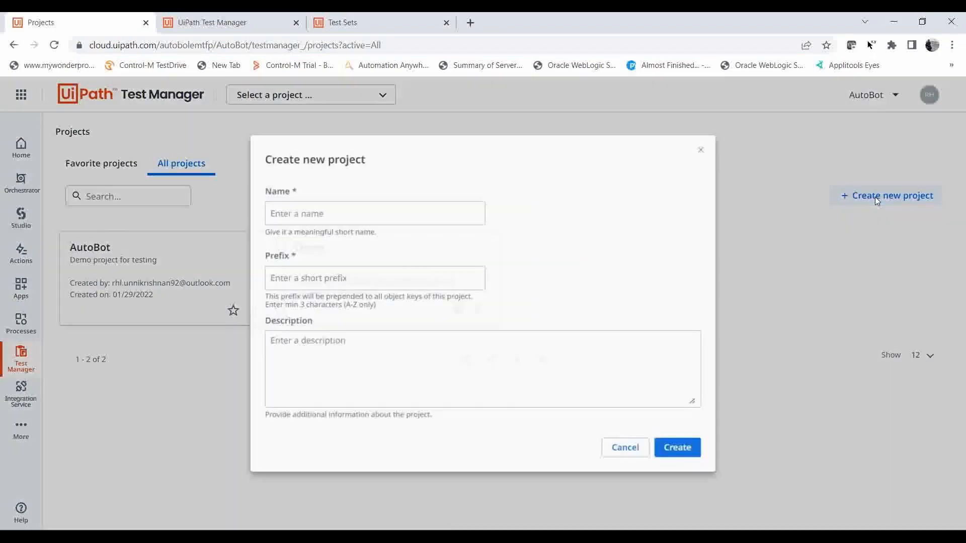
type("TestMan")
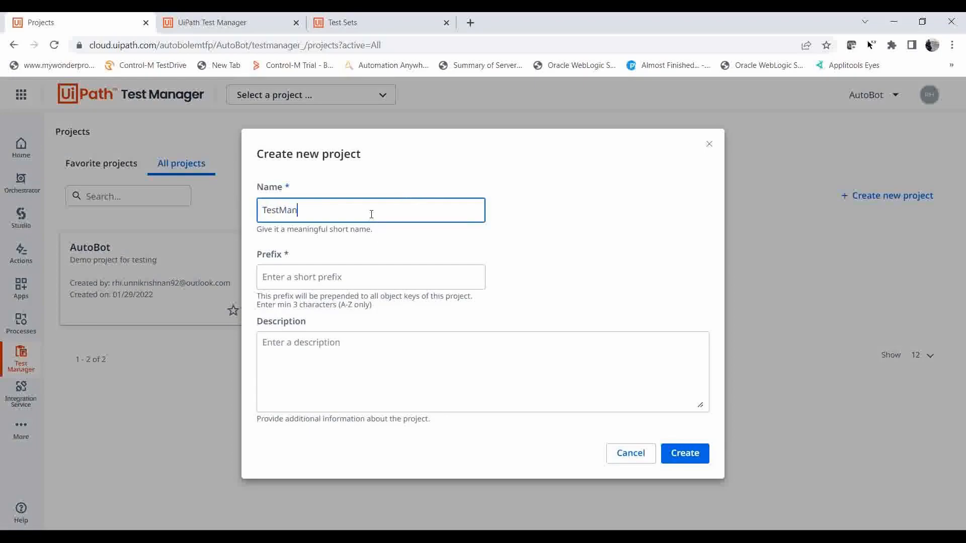
type("agerDemo")
left_click(323, 277)
type("TEST")
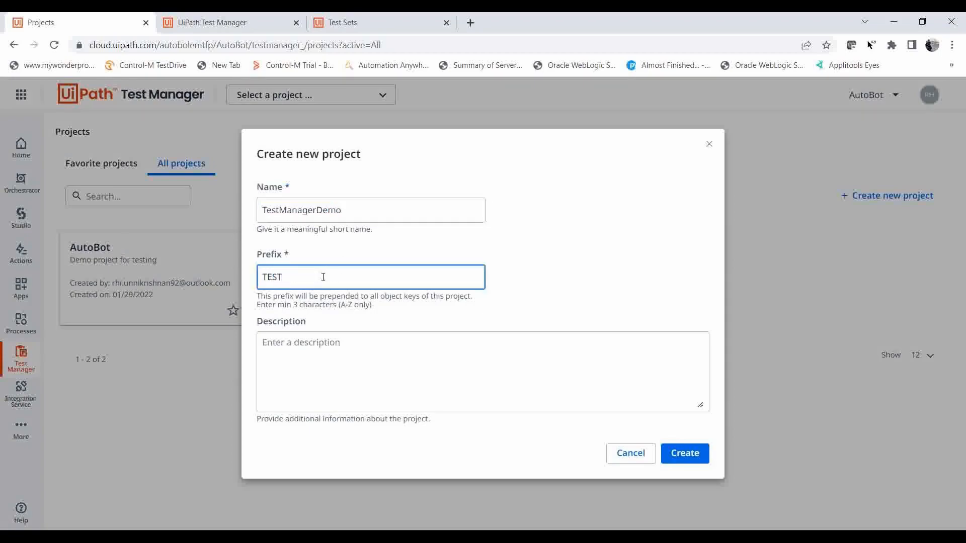
type("MANAGER")
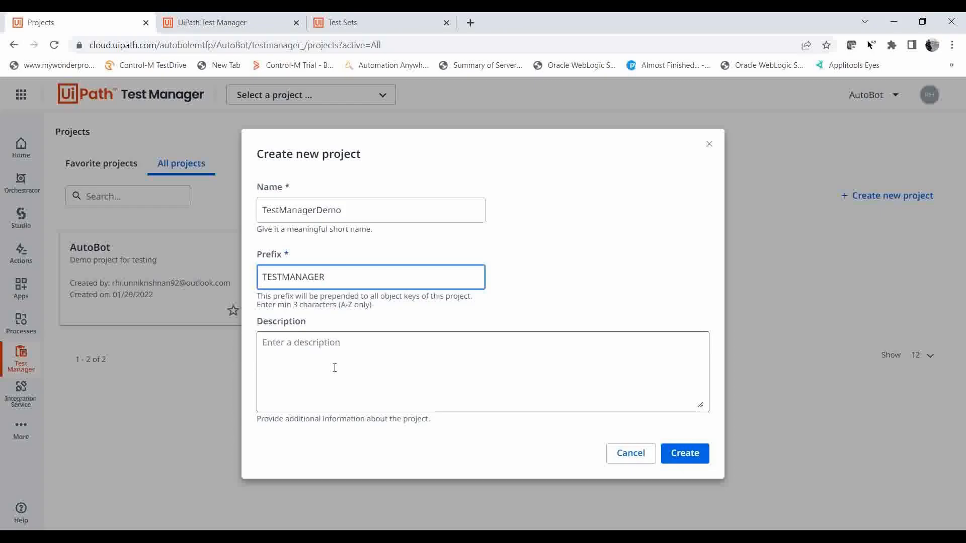
left_click(679, 449)
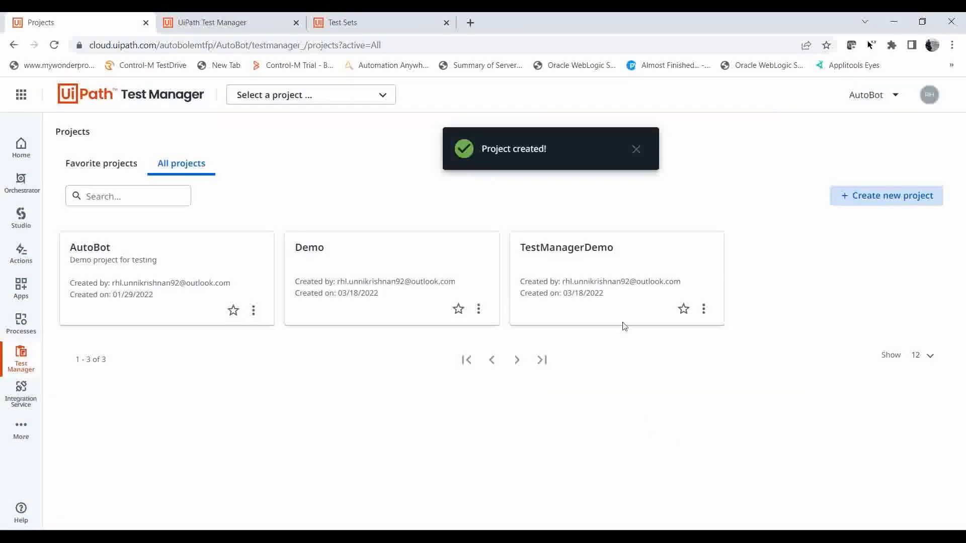
View the TestManagerDemo project's dashboard and return to the project list.
left_click(624, 325)
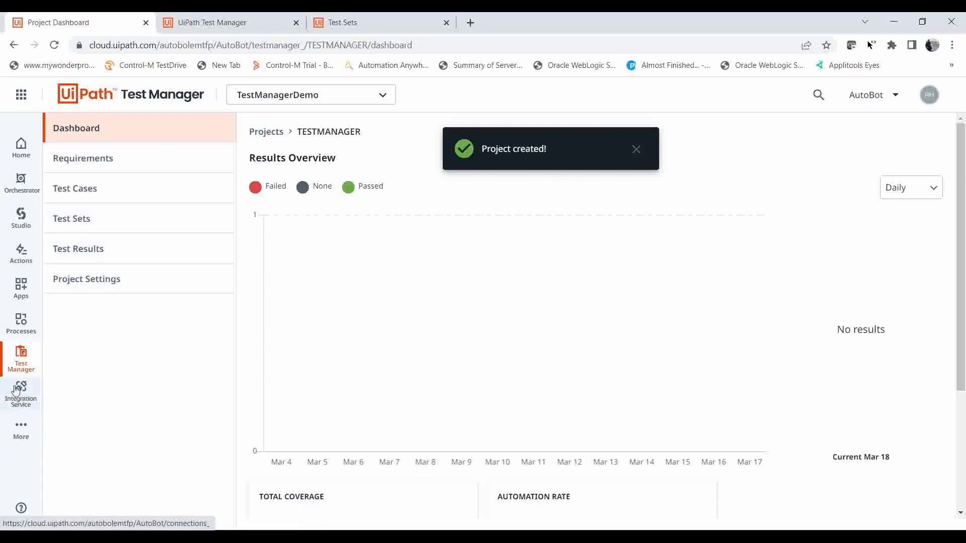
left_click(20, 368)
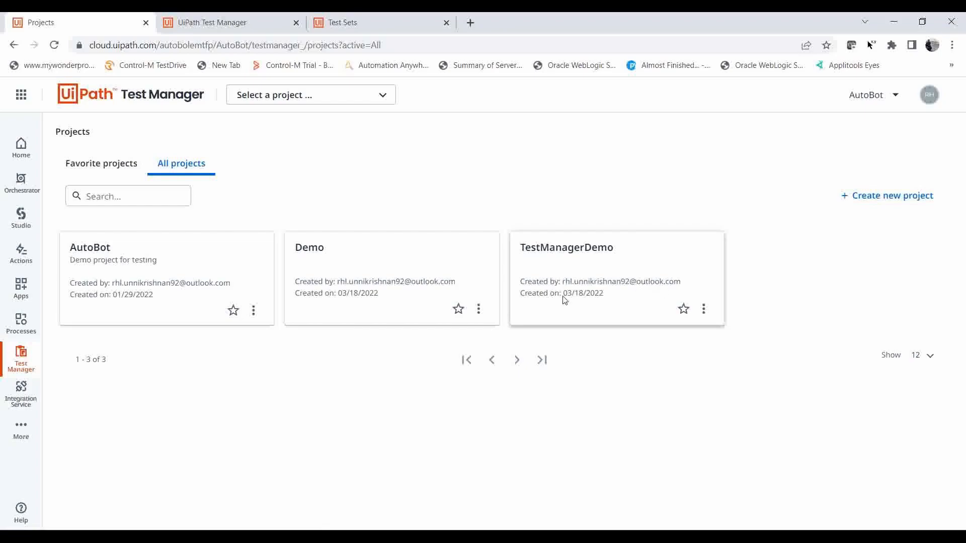
left_click(618, 276)
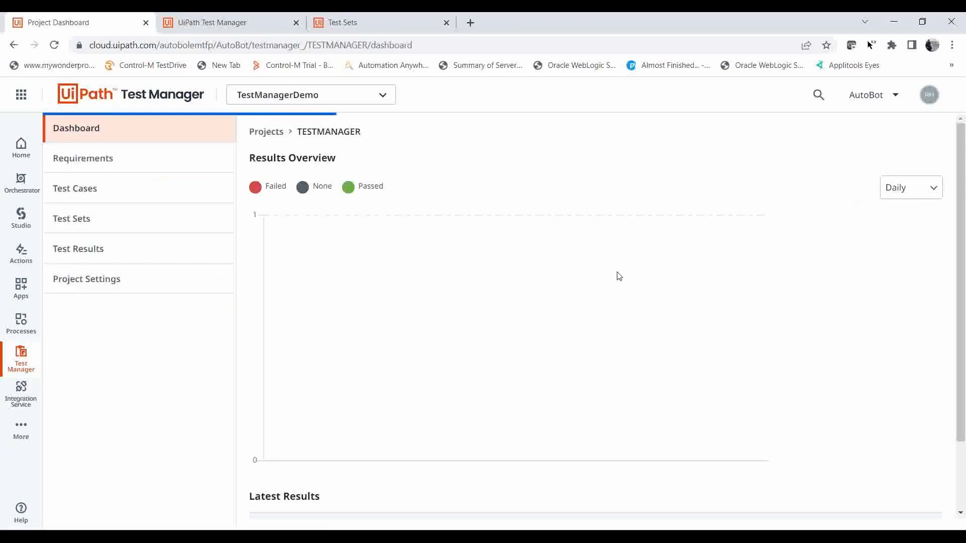
left_click(269, 134)
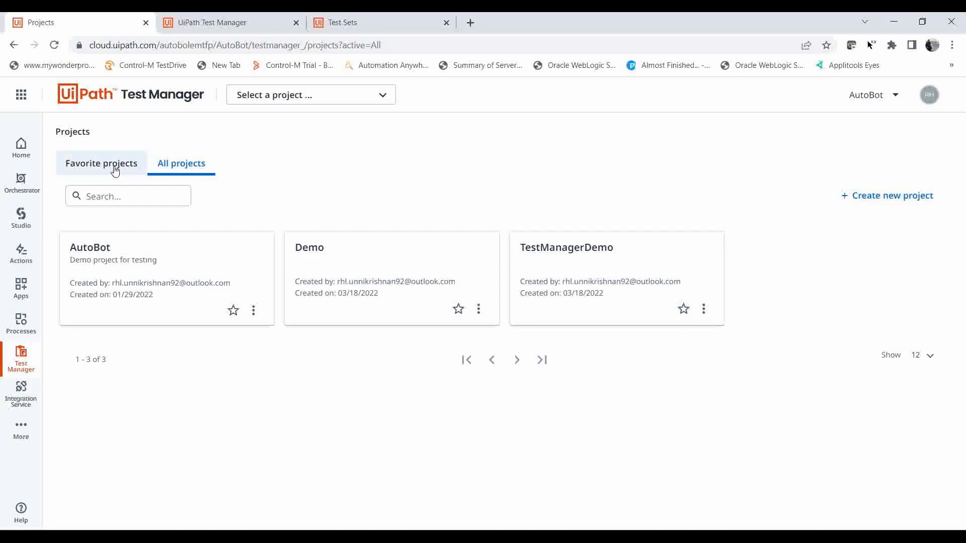
Mark the TestManagerDemo project as a favorite, check the favorites list and return to all projects.
left_click(684, 310)
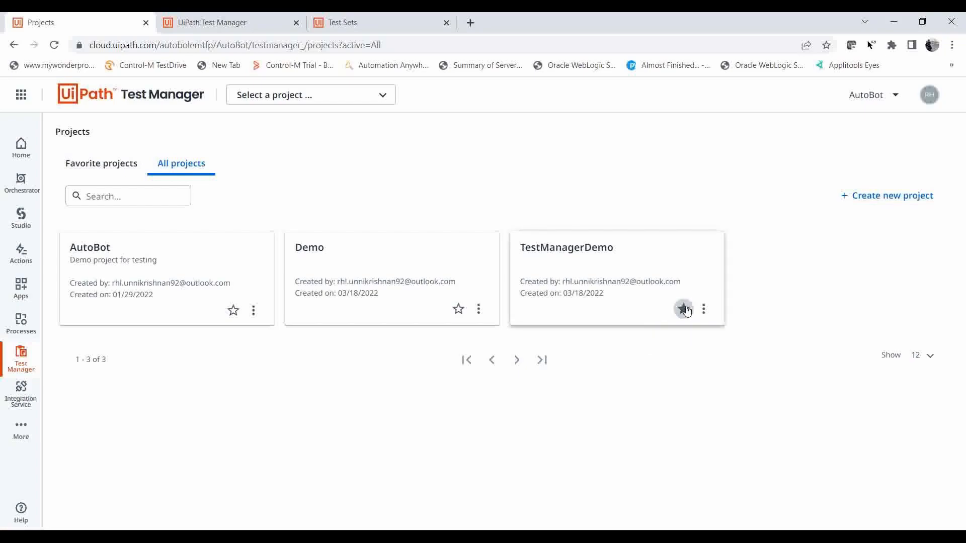
left_click(105, 170)
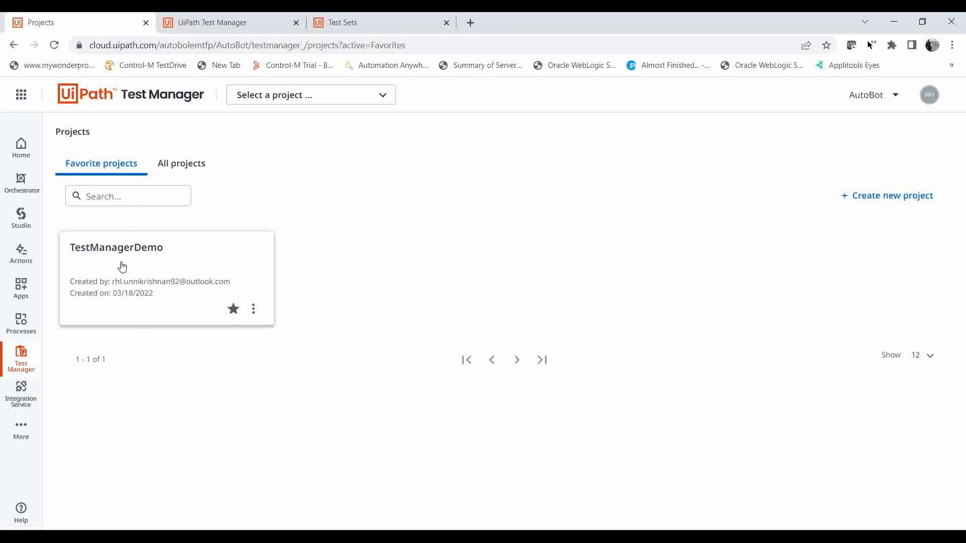
left_click(187, 163)
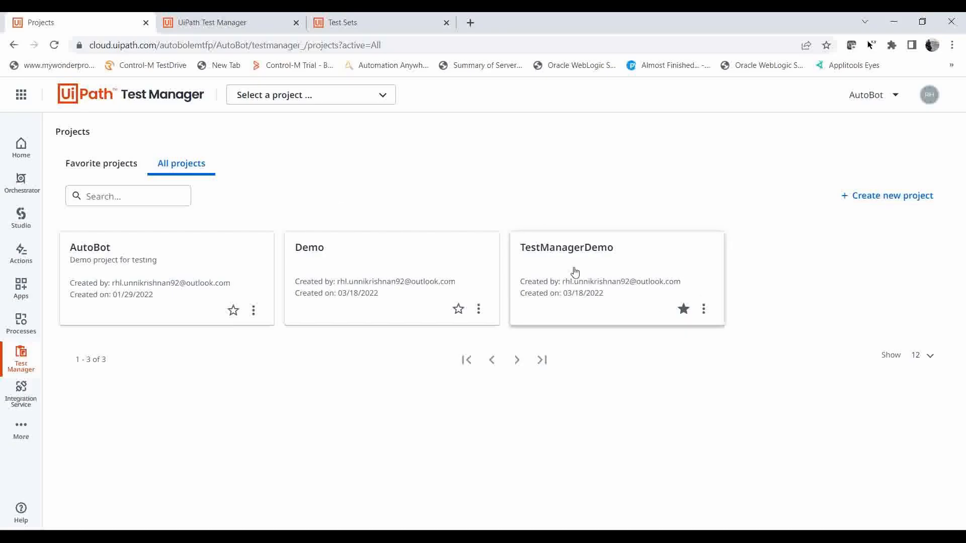
Open the TestManagerDemo project and look through its requirements, test cases, test sets, test results and project settings.
left_click(599, 293)
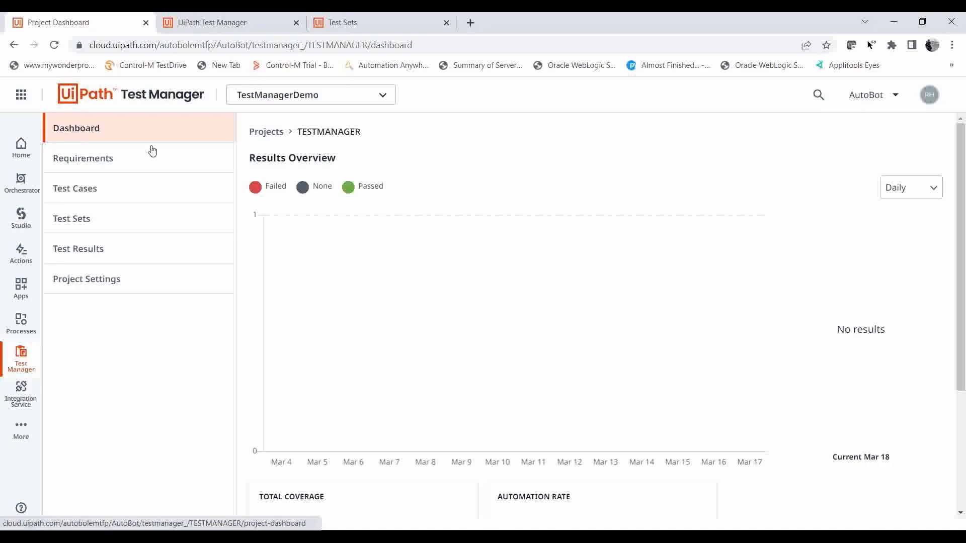
left_click(141, 169)
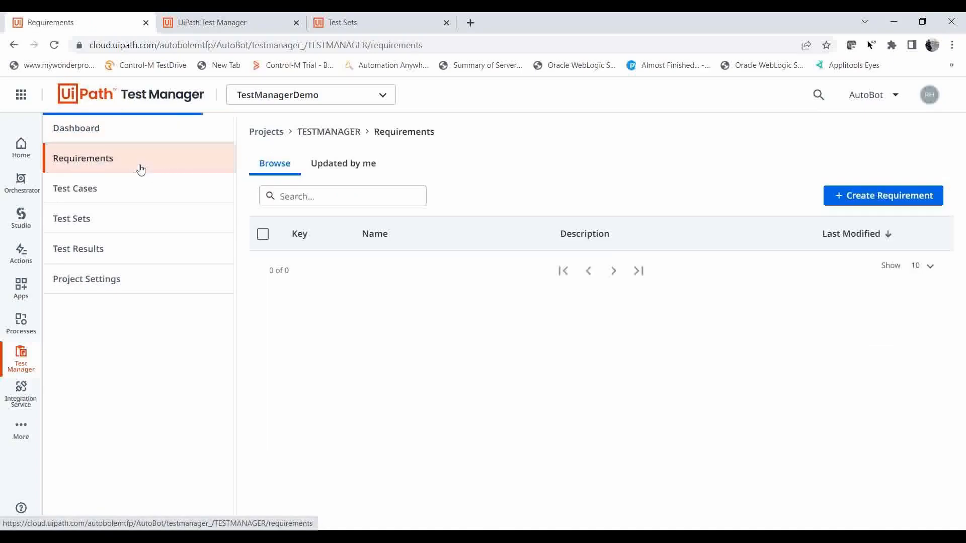
left_click(108, 188)
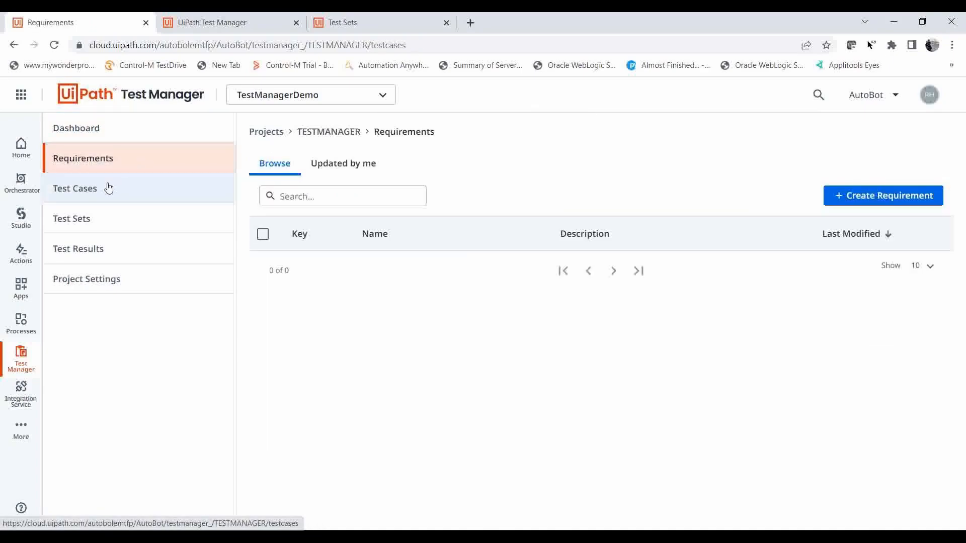
left_click(88, 220)
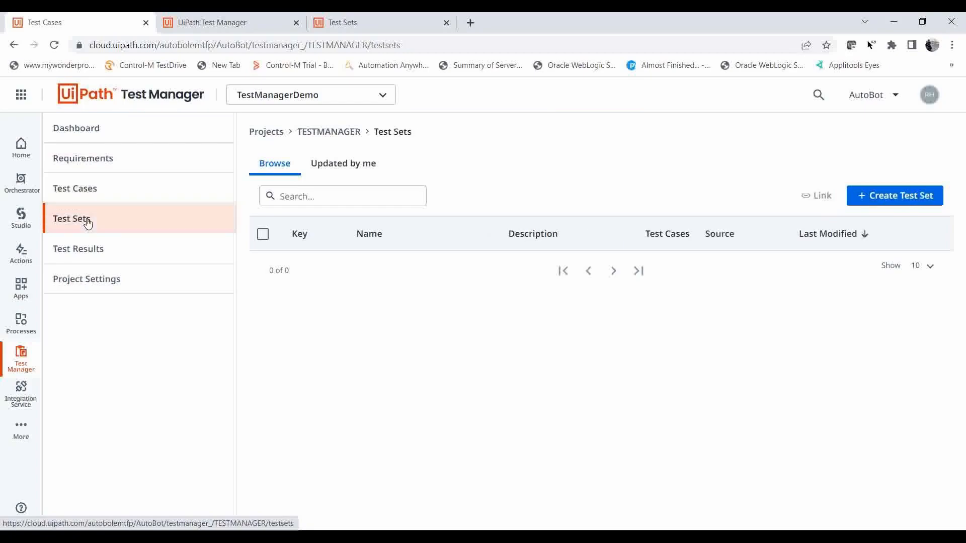
left_click(93, 259)
left_click(88, 291)
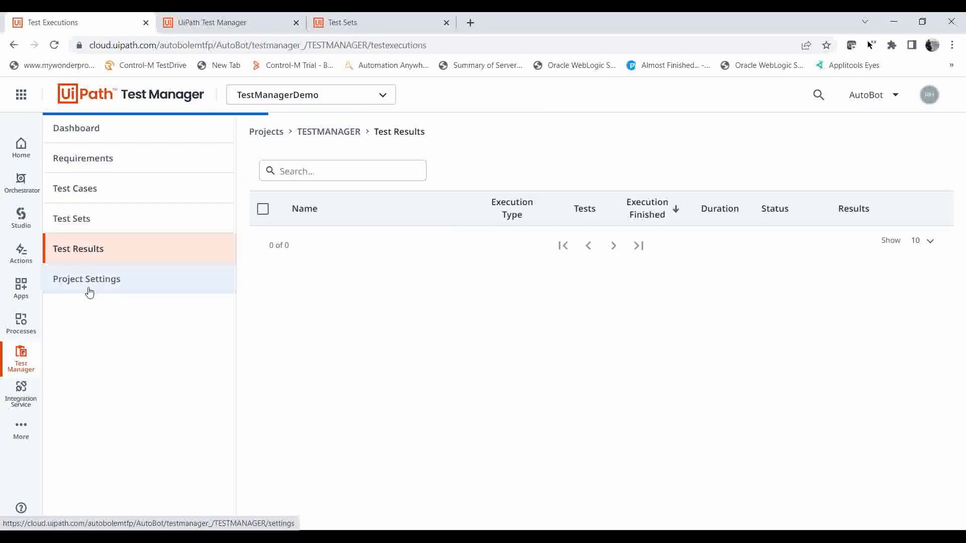
Examine the results overview, total coverage, automation rate and latest results on the project's dashboard.
left_click(131, 138)
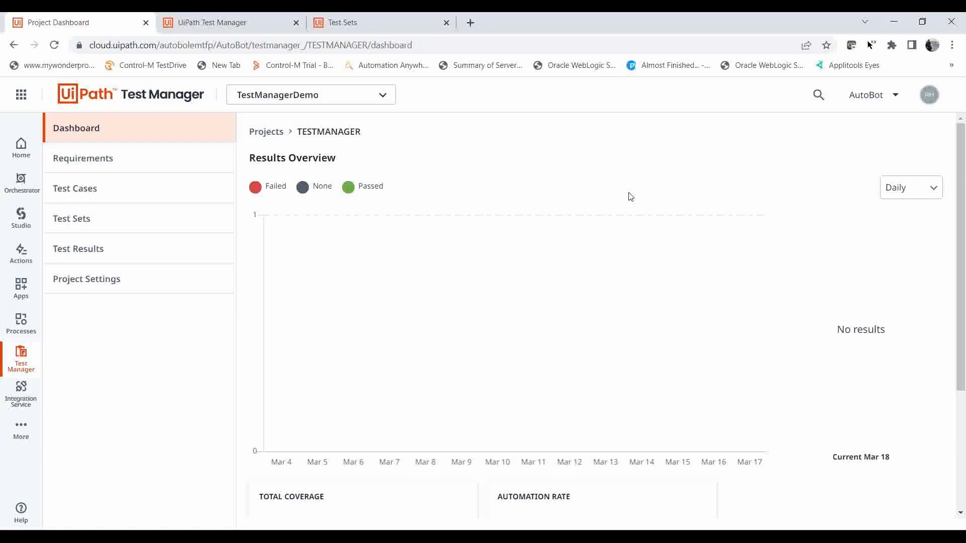
left_click_drag(961, 245, 963, 270)
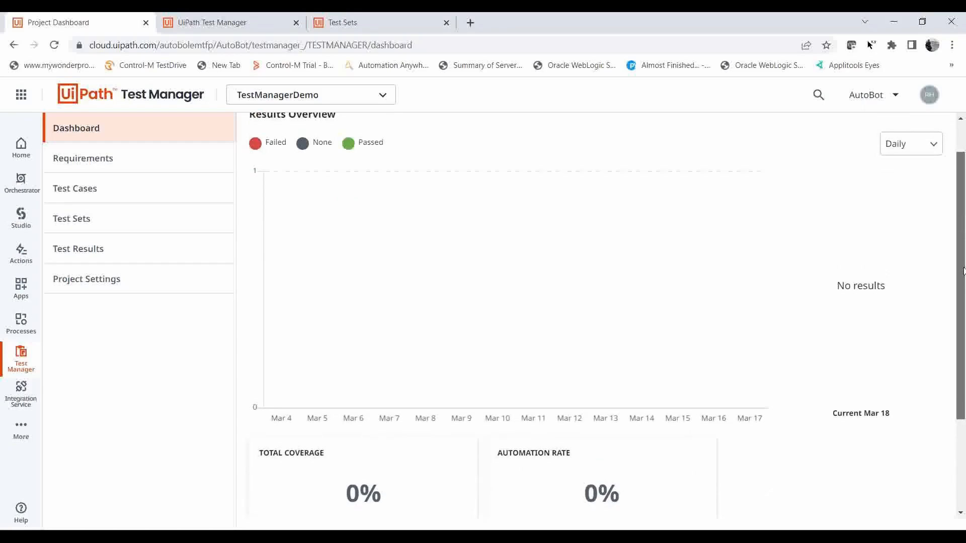
left_click_drag(962, 278, 945, 352)
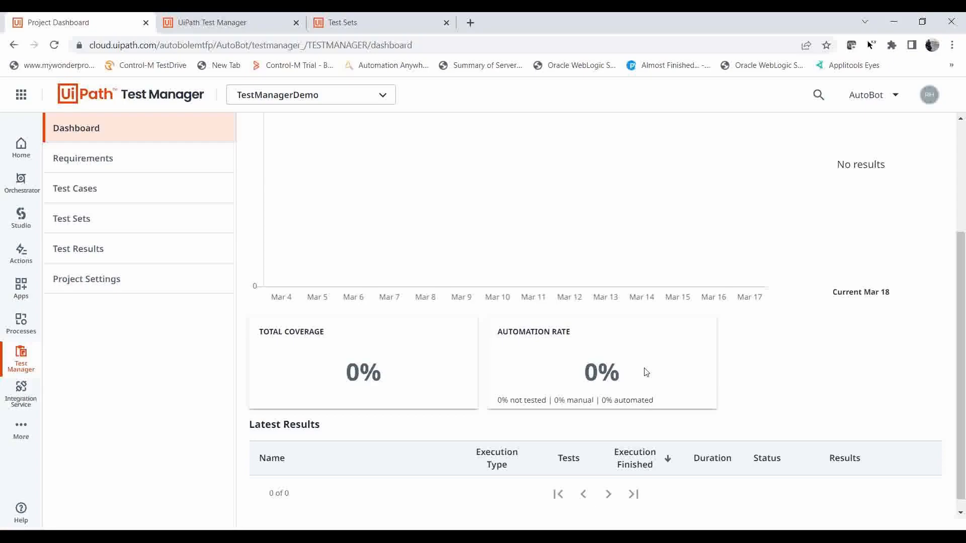
scroll(482, 482, "down", 1)
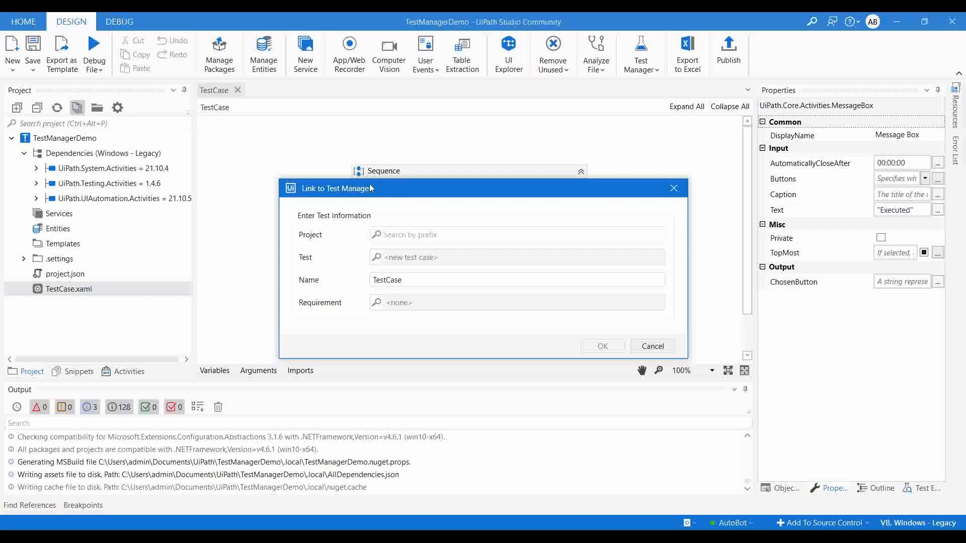
In UiPath Studio, link TestCase to the TestManagerDemo (TESTMANAGER) project as a new test case without a requirement.
left_click(381, 236)
type("Test")
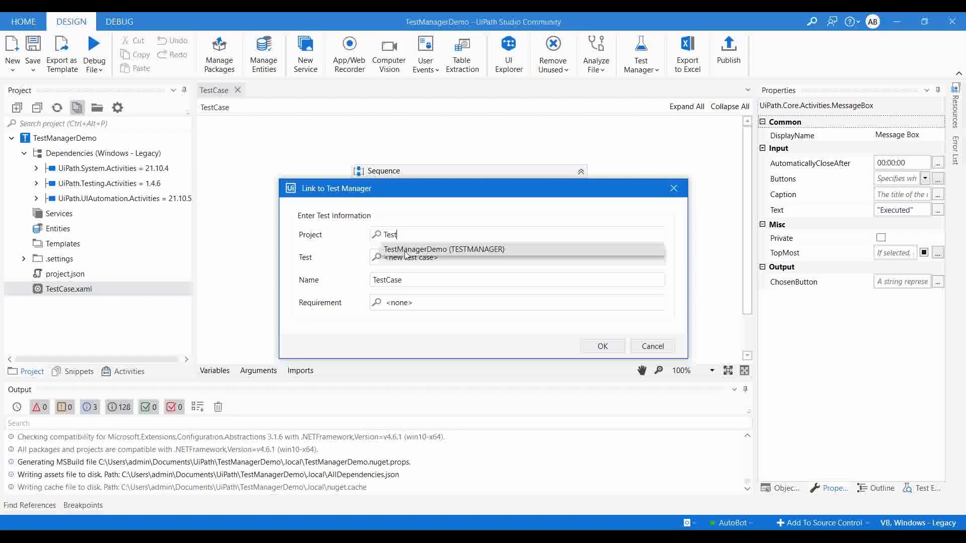
left_click(435, 251)
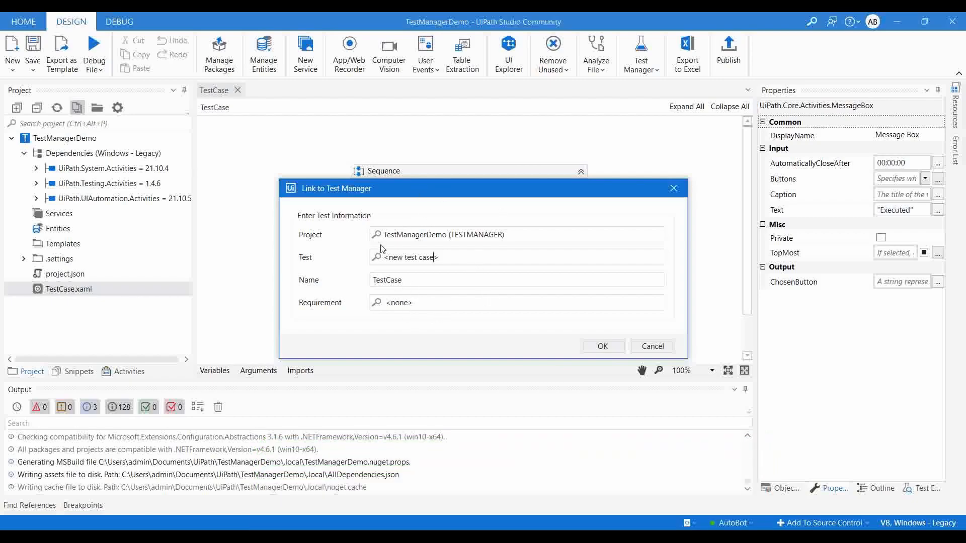
left_click(607, 351)
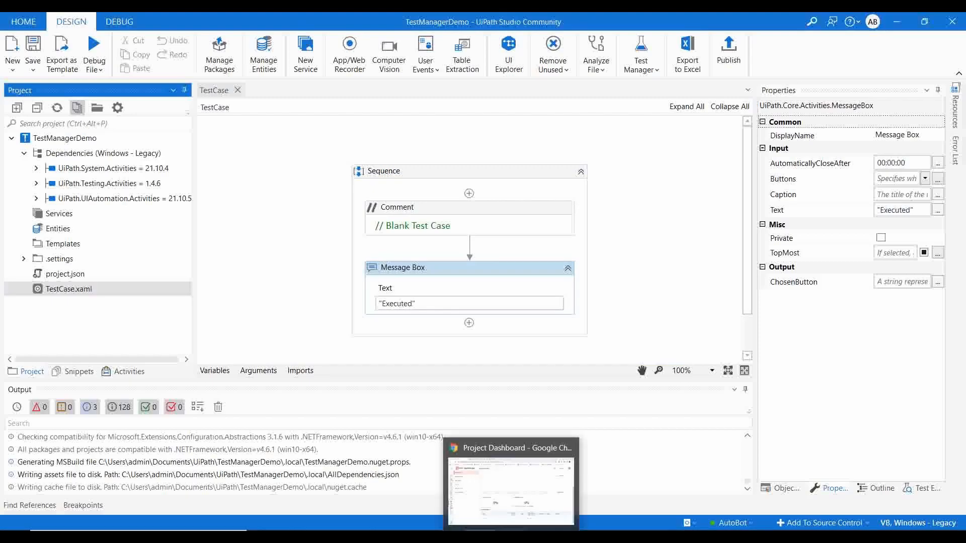
Switch to Test Manager in the browser and create a requirement named TestManagerReq in the TestManagerDemo project.
left_click(513, 536)
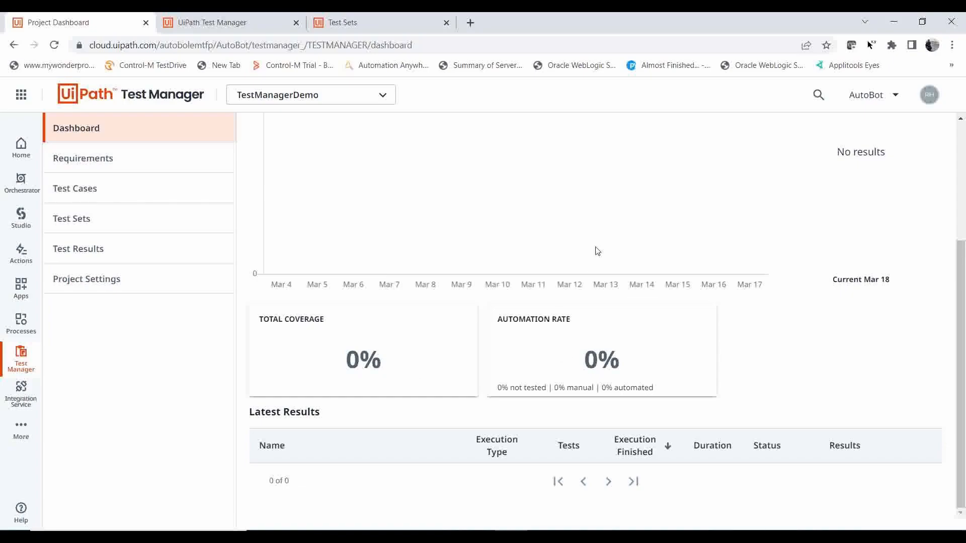
left_click(111, 160)
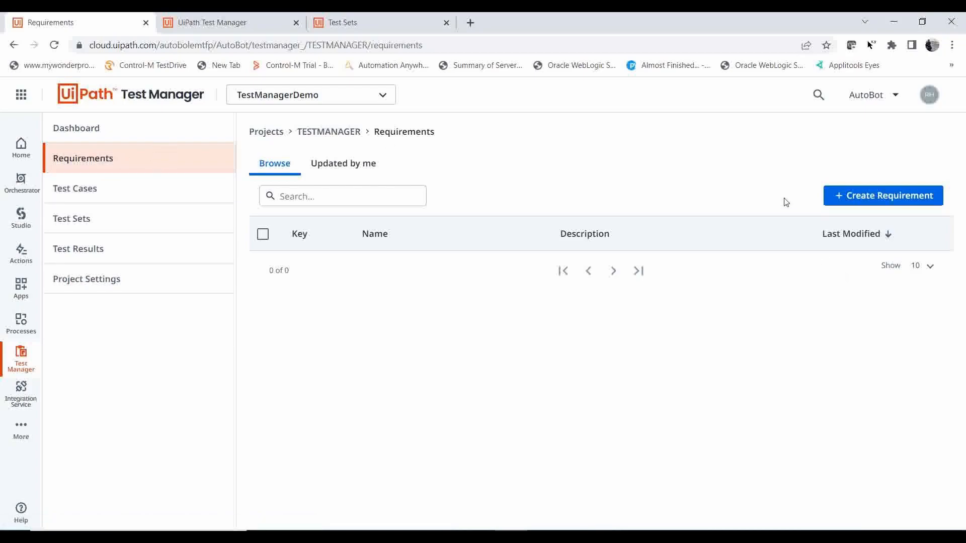
left_click(856, 198)
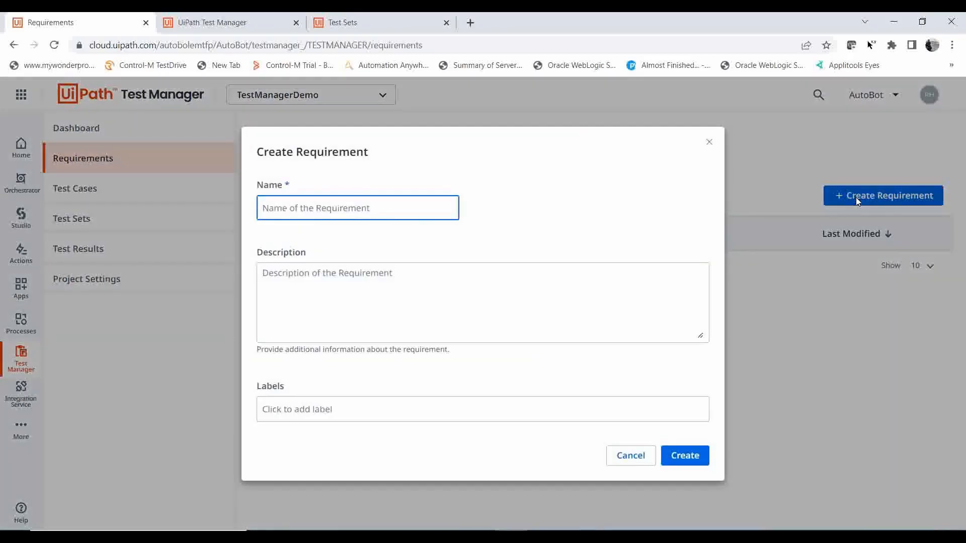
type("TestManagerRe")
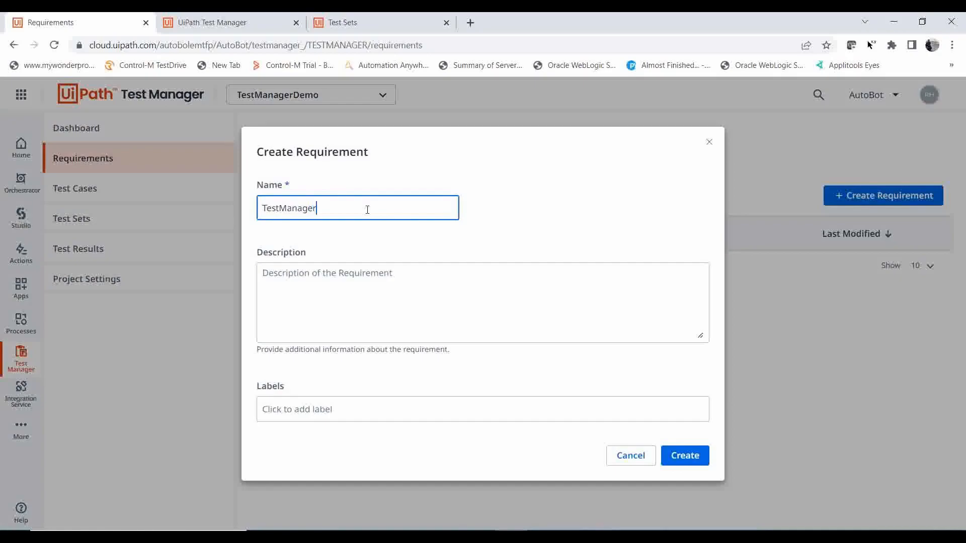
type("q")
left_click(683, 457)
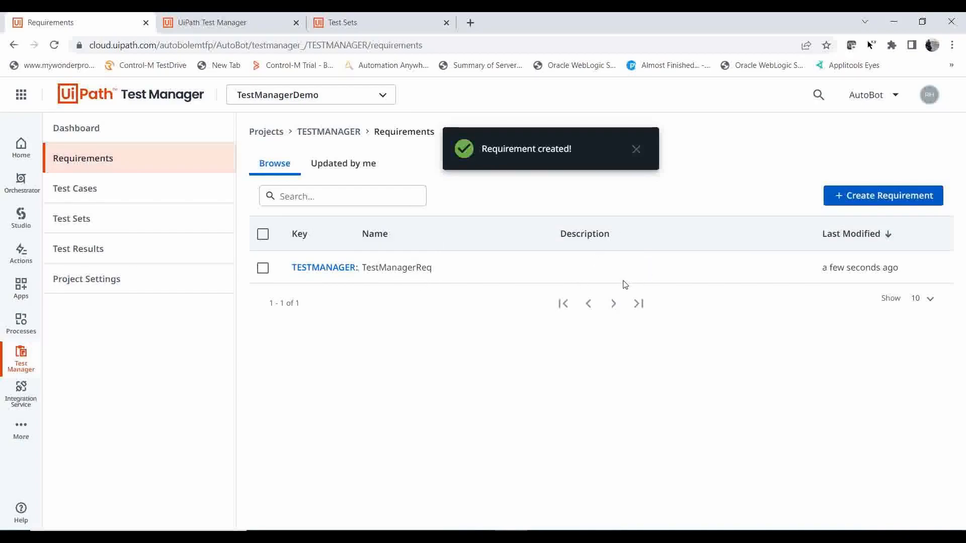
Open the TestManagerReq requirement and attach New Text Document.txt from the Study folder as a document.
mouse_move(848, 259)
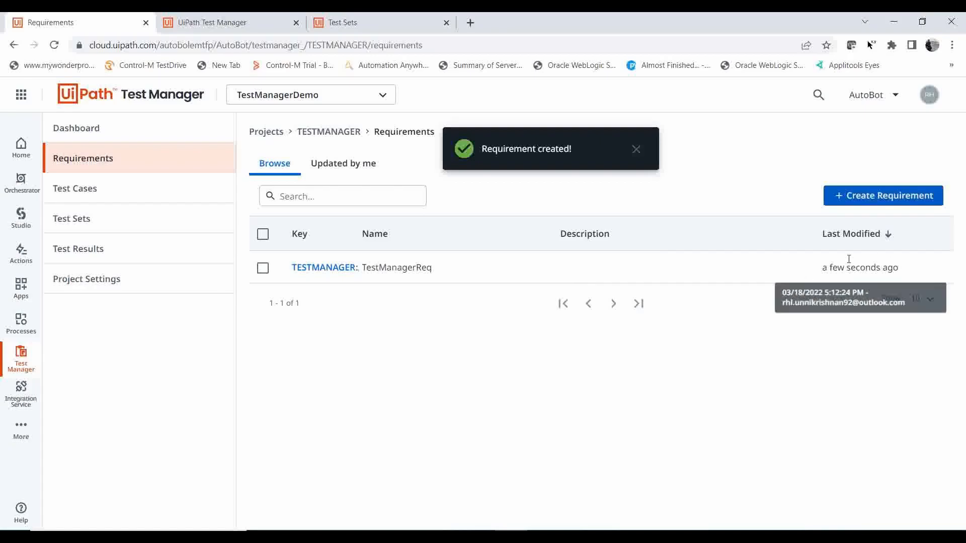
left_click(317, 275)
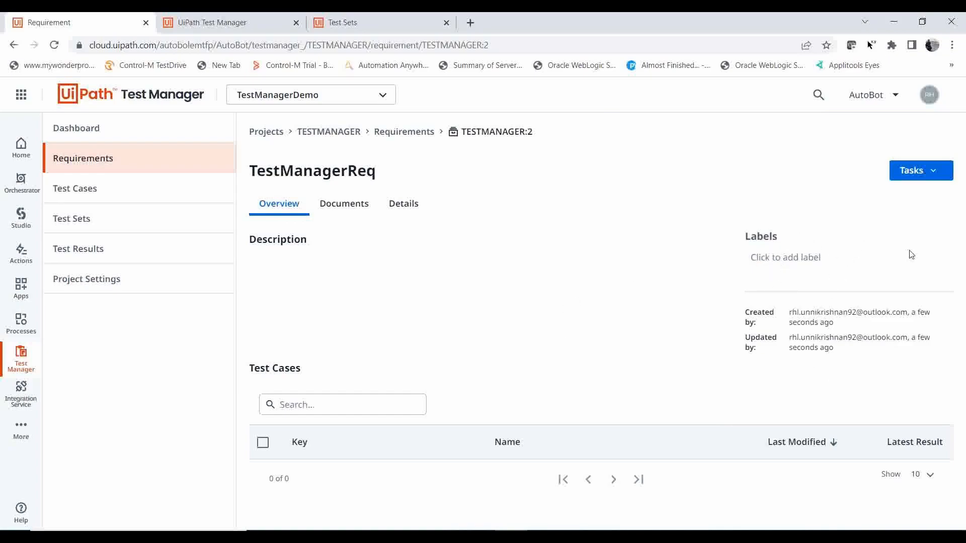
left_click(365, 206)
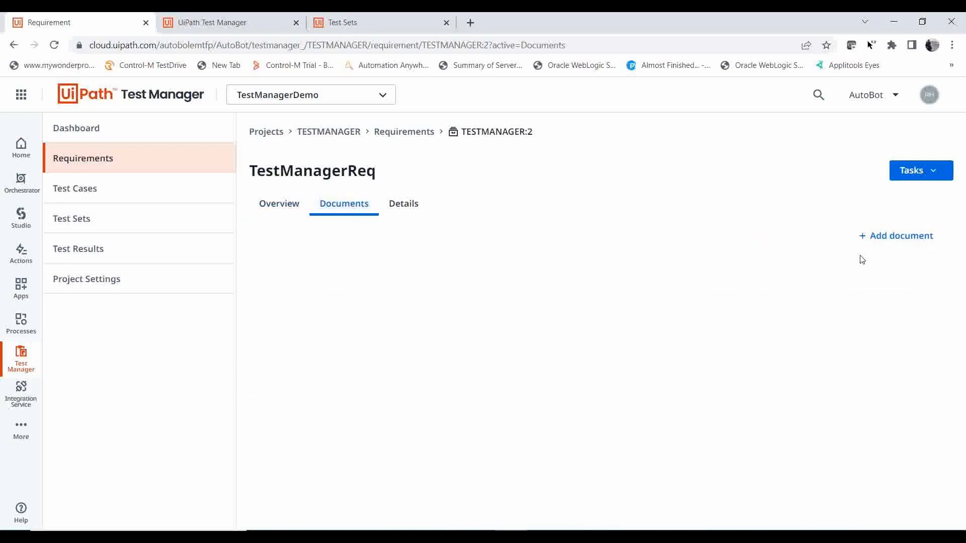
left_click(884, 238)
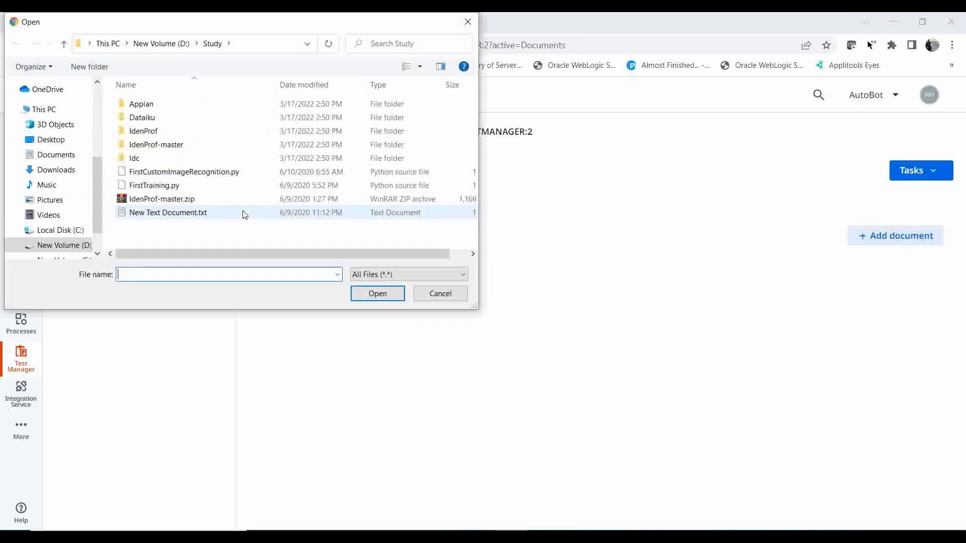
left_click(172, 214)
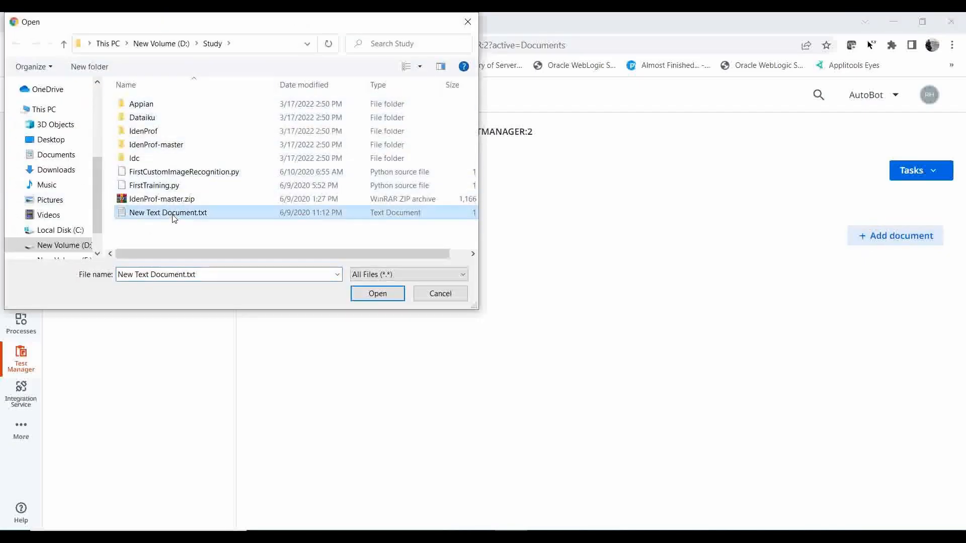
left_click(369, 293)
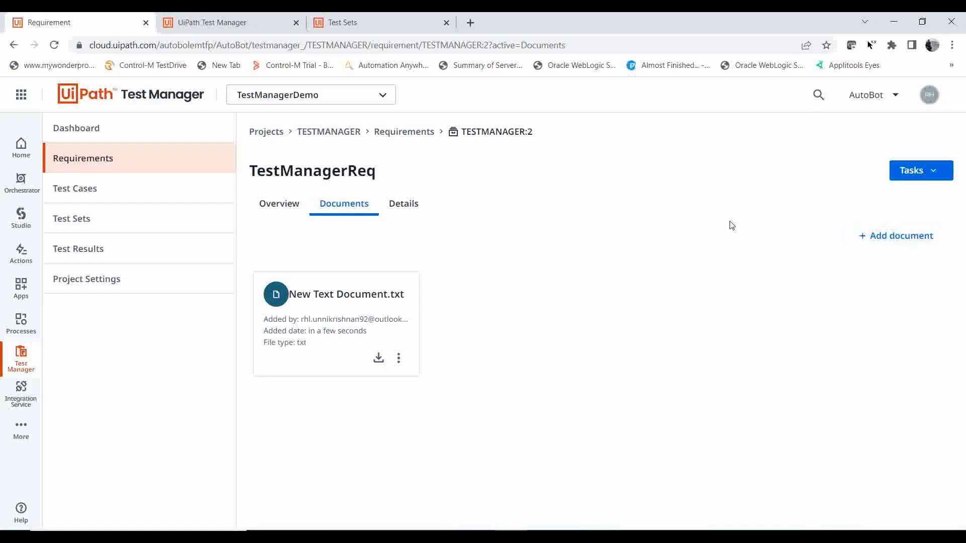
Check the requirement's details for custom fields and return to its documents.
left_click(388, 212)
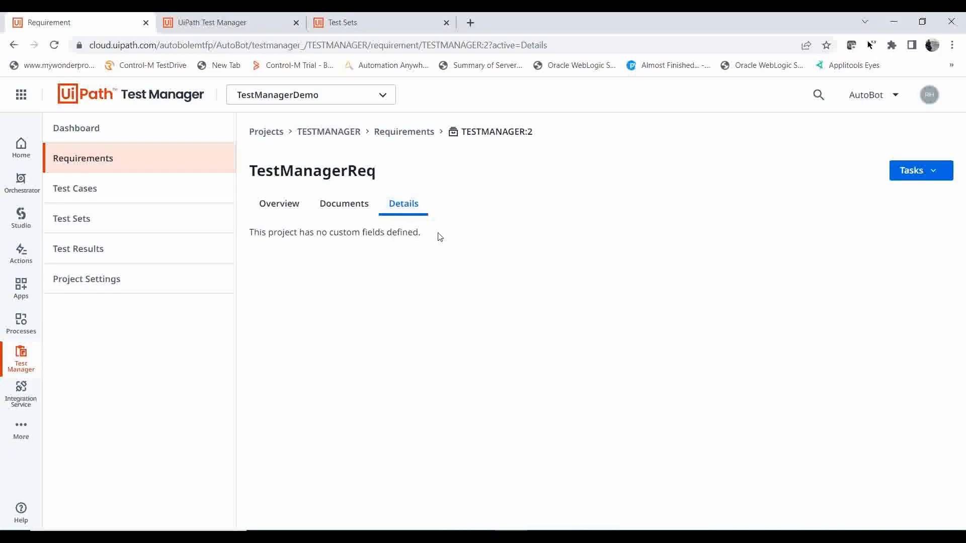
left_click_drag(437, 237, 249, 232)
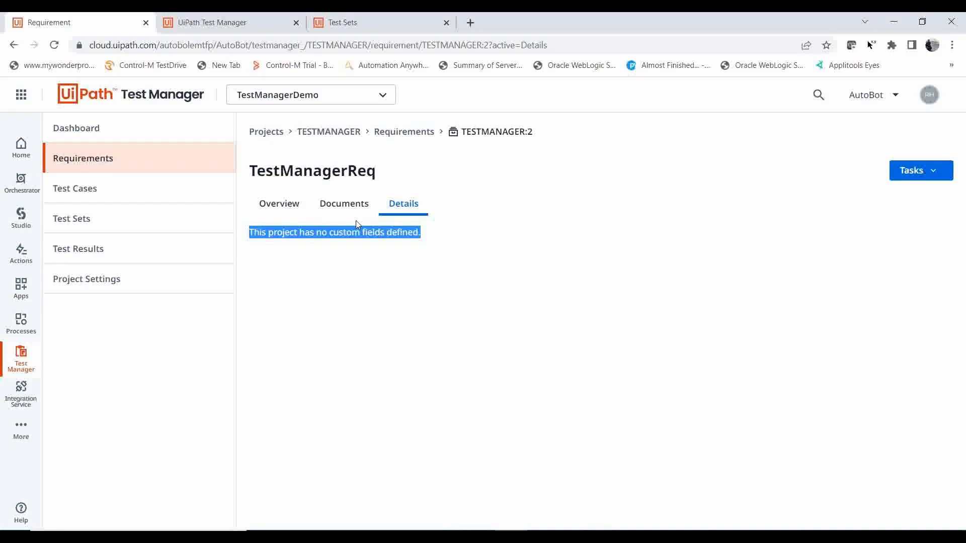
left_click(343, 205)
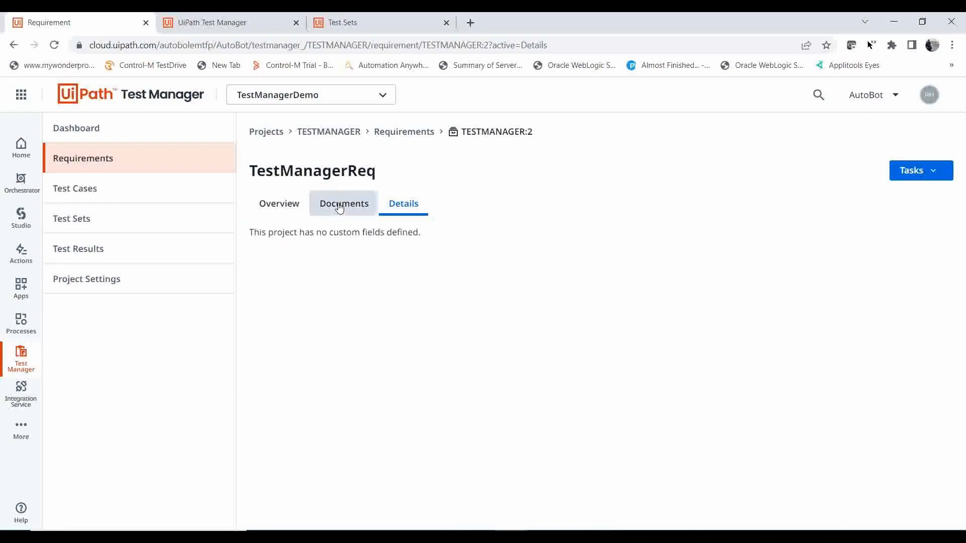
Assign the existing test case TestCase to the TestManagerReq requirement.
left_click(921, 172)
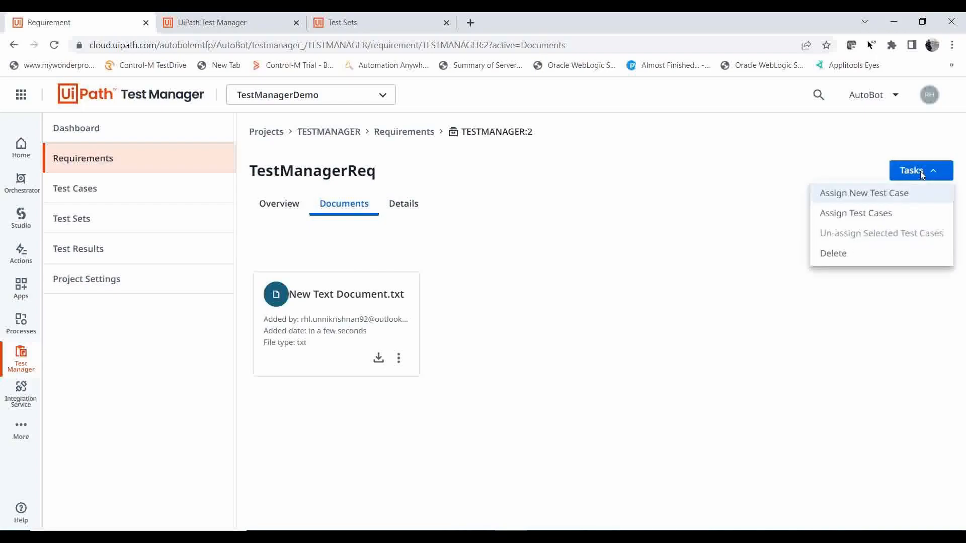
left_click(870, 215)
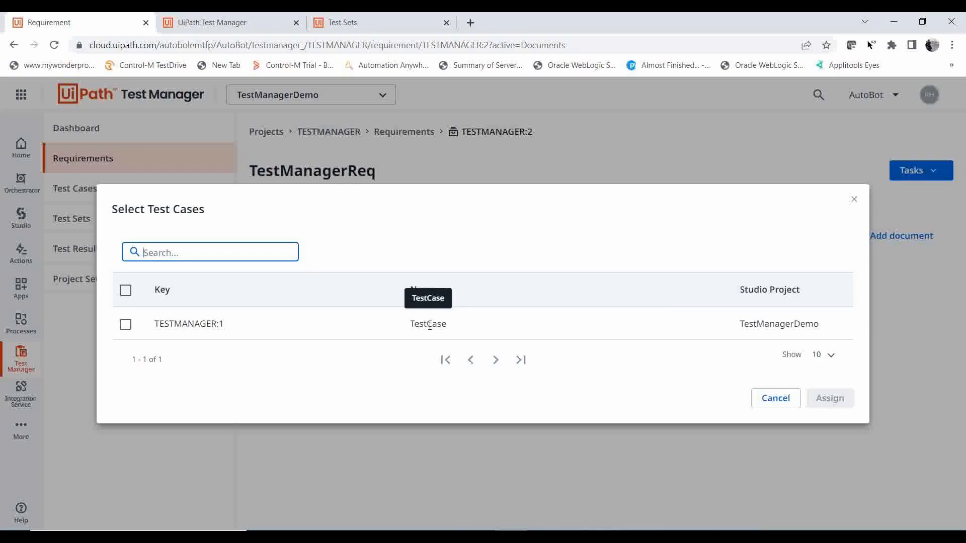
left_click(126, 324)
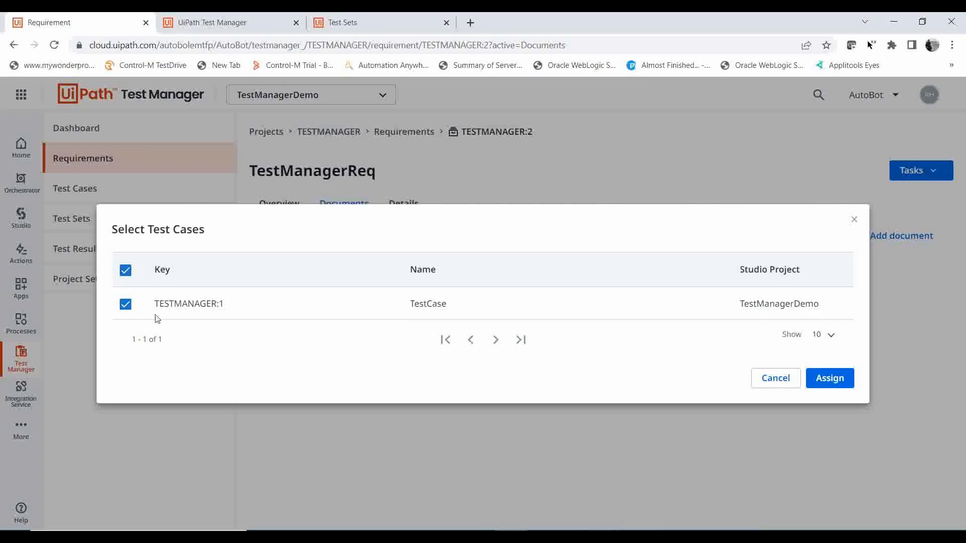
left_click(835, 380)
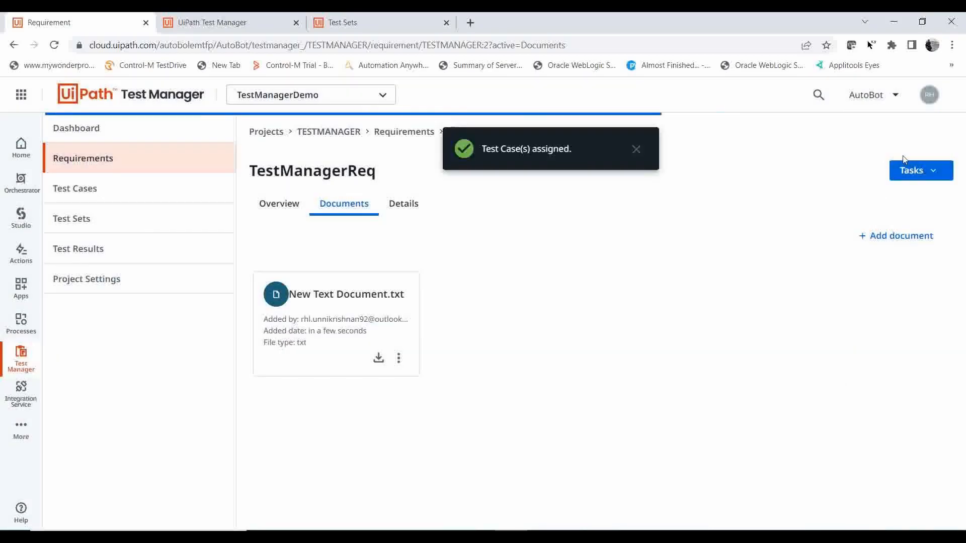
left_click(921, 179)
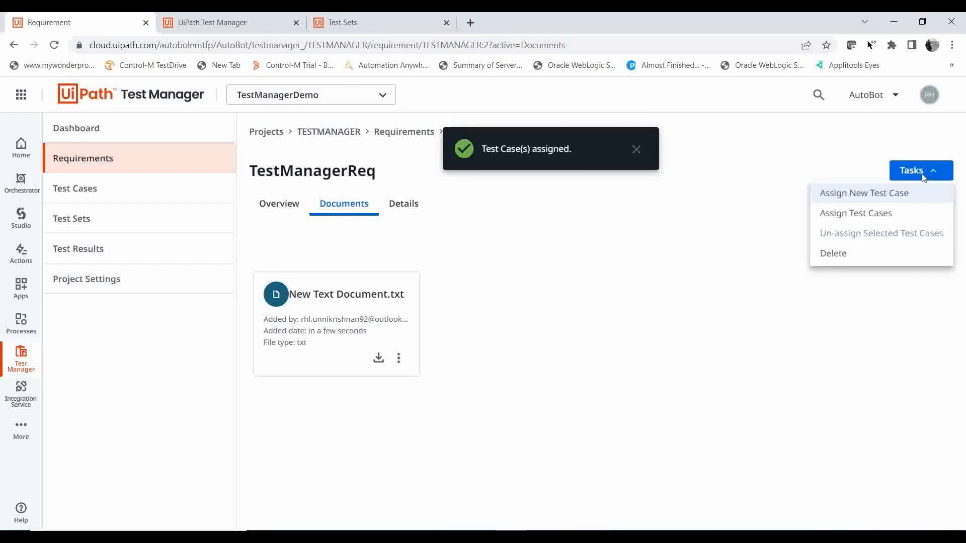
left_click(883, 194)
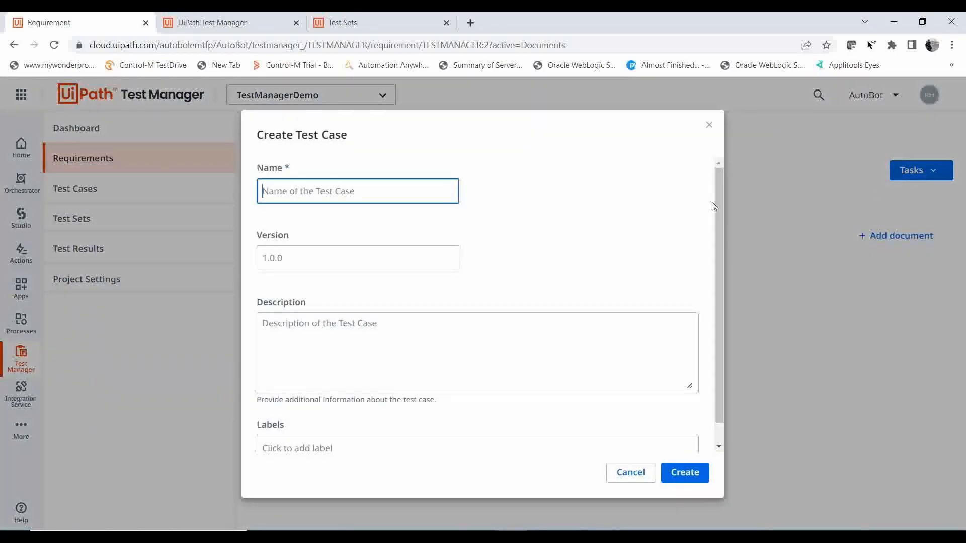
left_click_drag(718, 209, 721, 272)
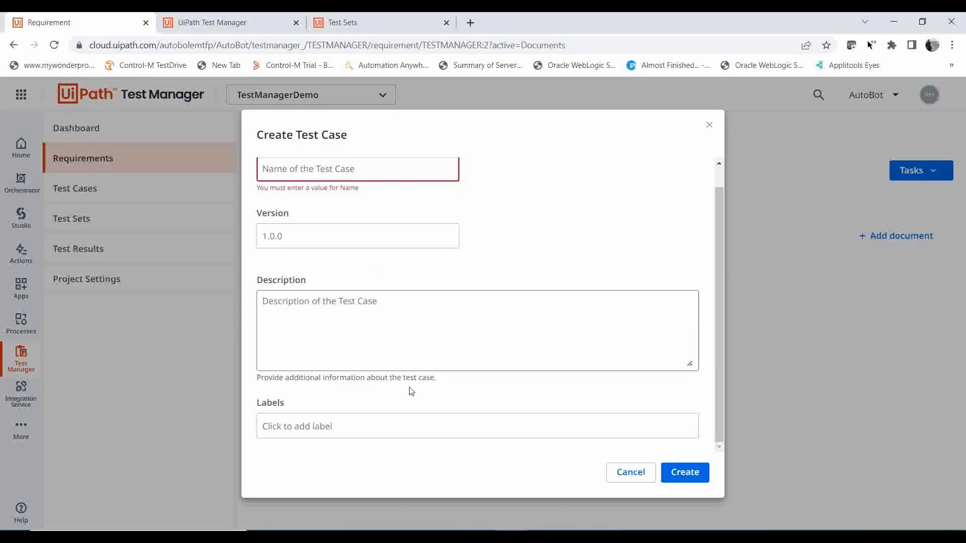
left_click(631, 471)
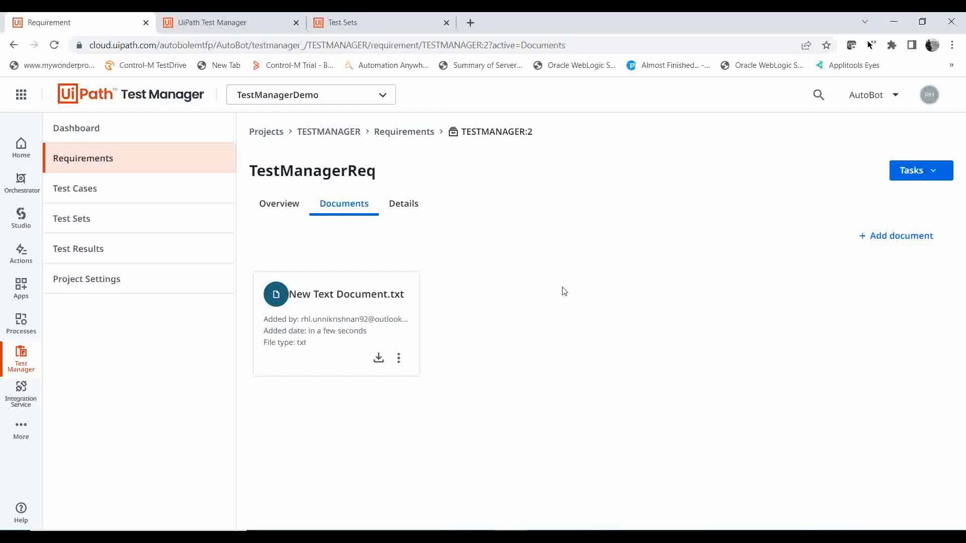
View the TestManagerReq requirement's overview to check its assigned test cases.
left_click(271, 205)
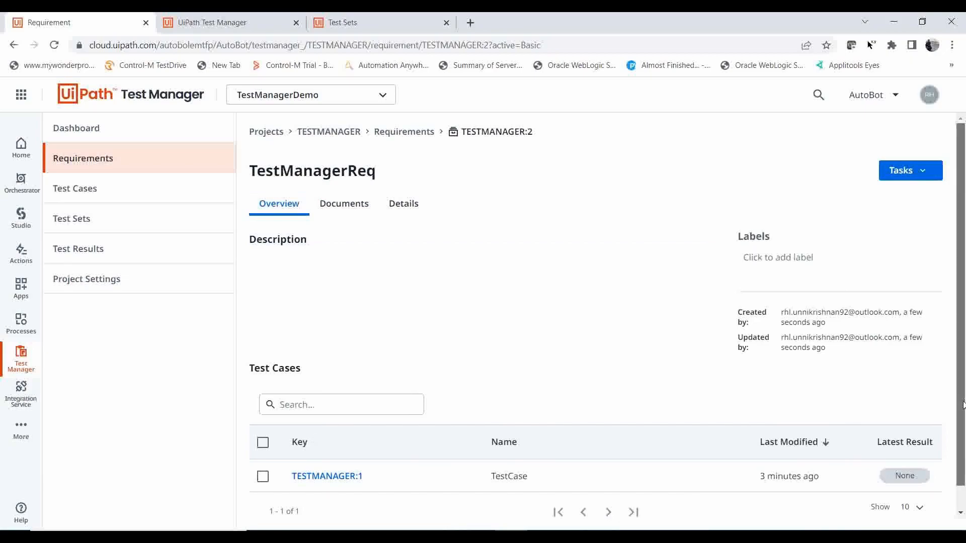
Open the test case TestCase from the requirement and check its documents and automation details.
scroll(962, 405, "down", 1)
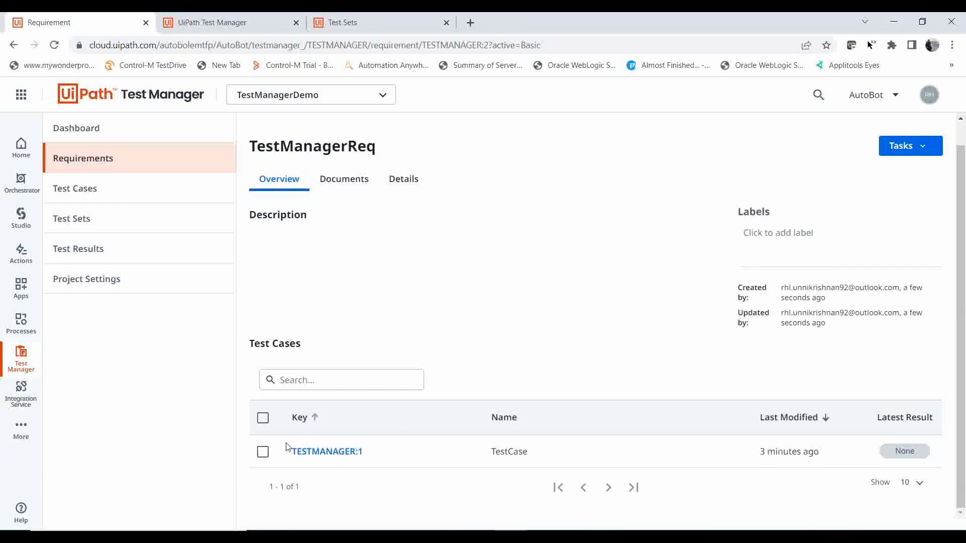
left_click(317, 456)
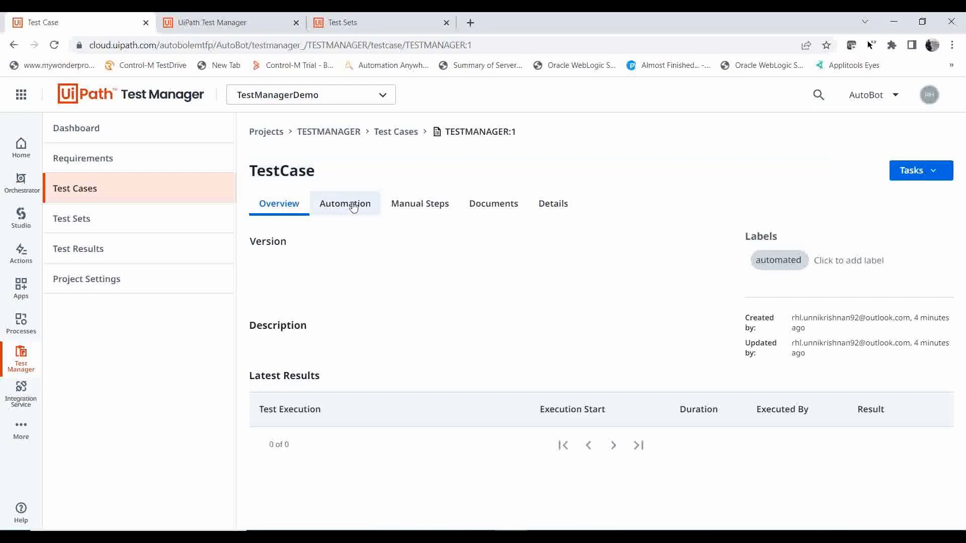
left_click(472, 206)
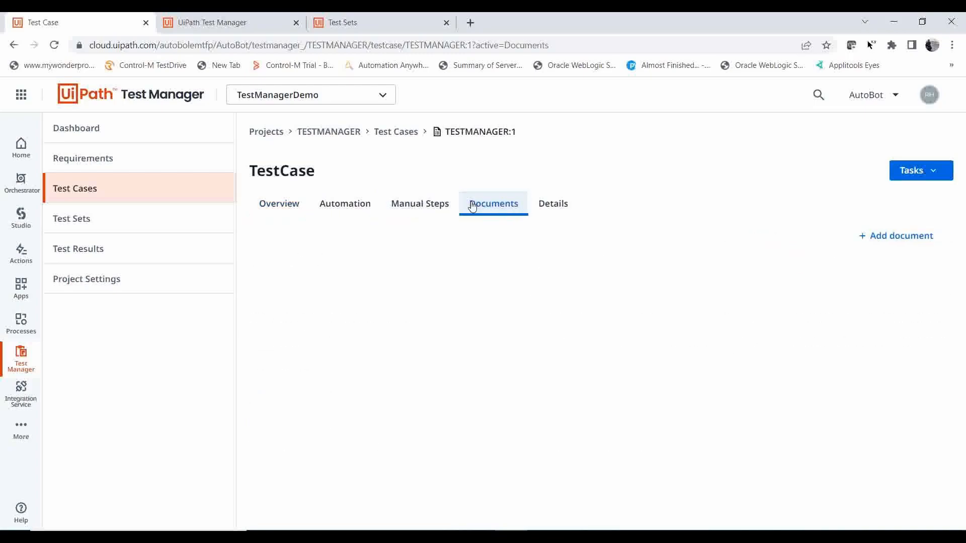
left_click(344, 206)
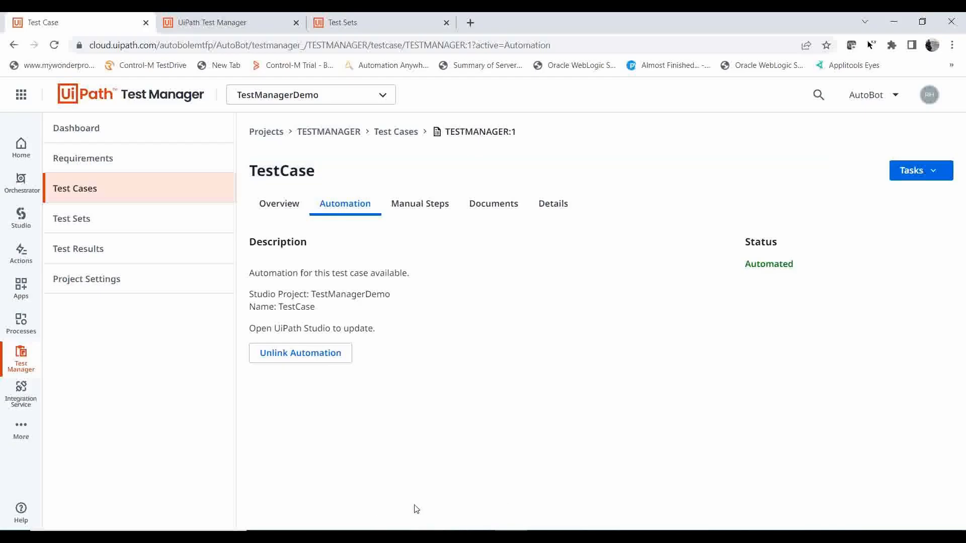
Switch to UiPath Studio to compare the TestManagerDemo project and its TestCase.xaml with the linked automation, and return to Test Manager.
left_click(482, 531)
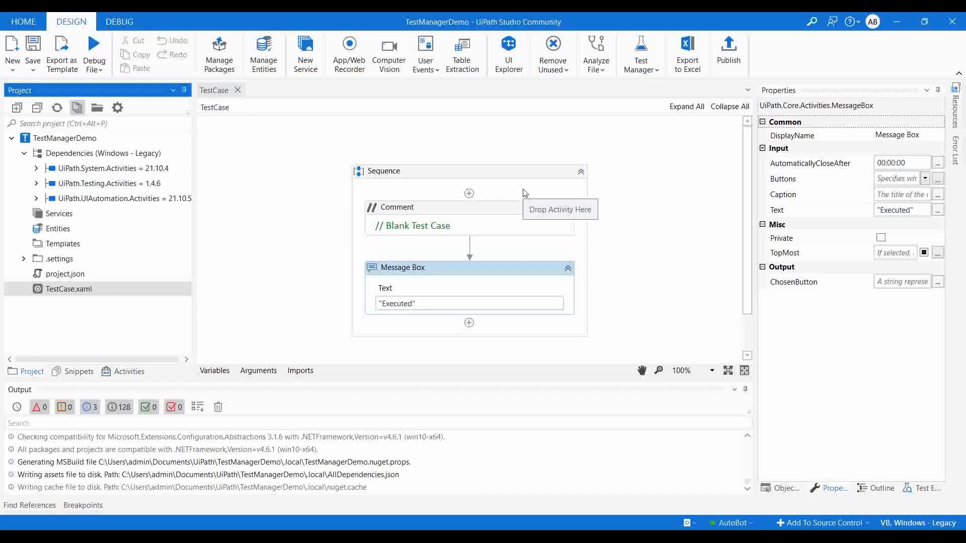
key("alt+Tab")
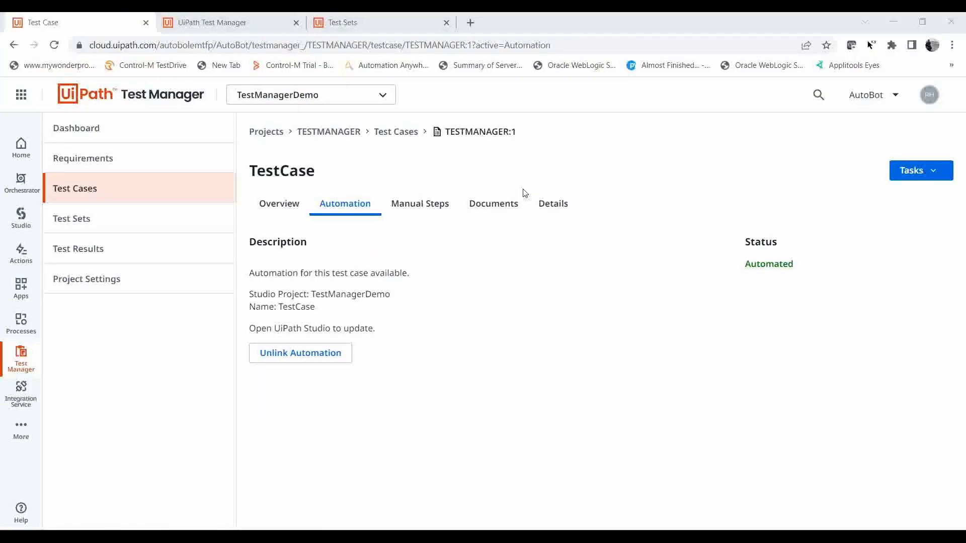
key("alt+Tab")
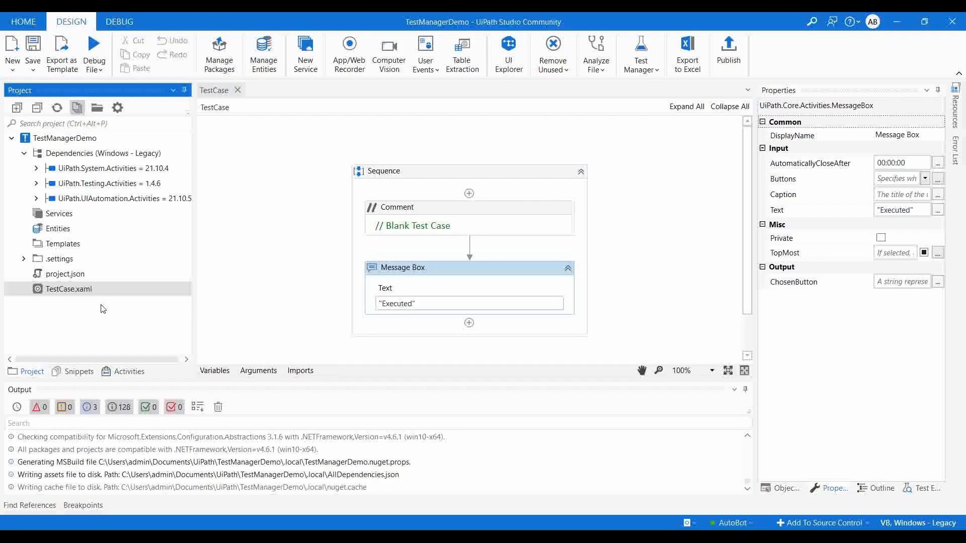
key("alt+Tab")
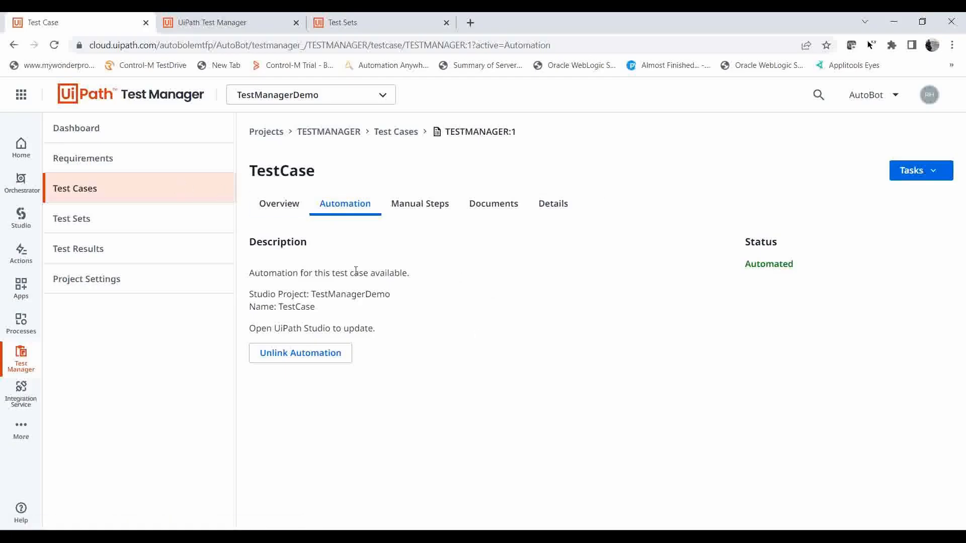
key("alt+Tab")
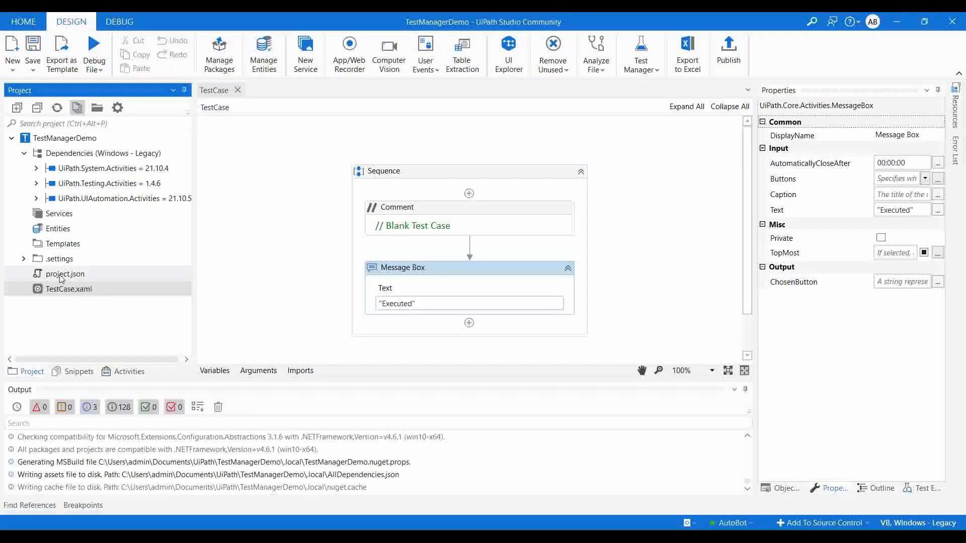
key("alt+Tab")
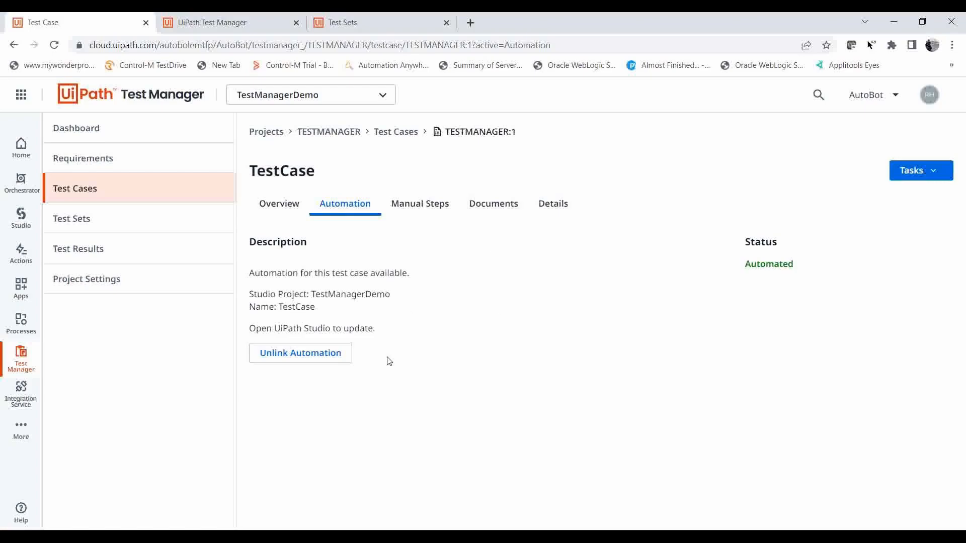
Add a manual test step to TestCase with the description "Testing Login" and the expected behaviour "Login should pass".
left_click(411, 211)
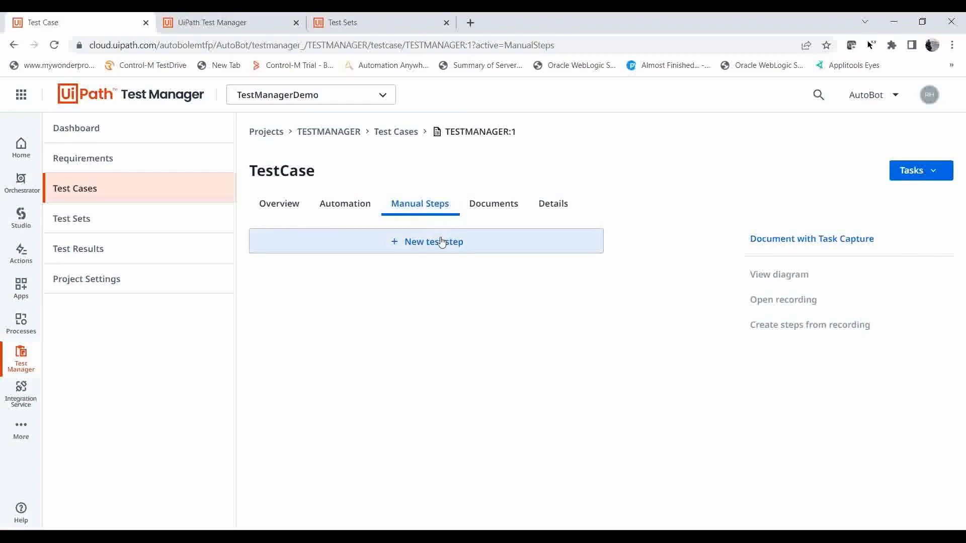
left_click(410, 243)
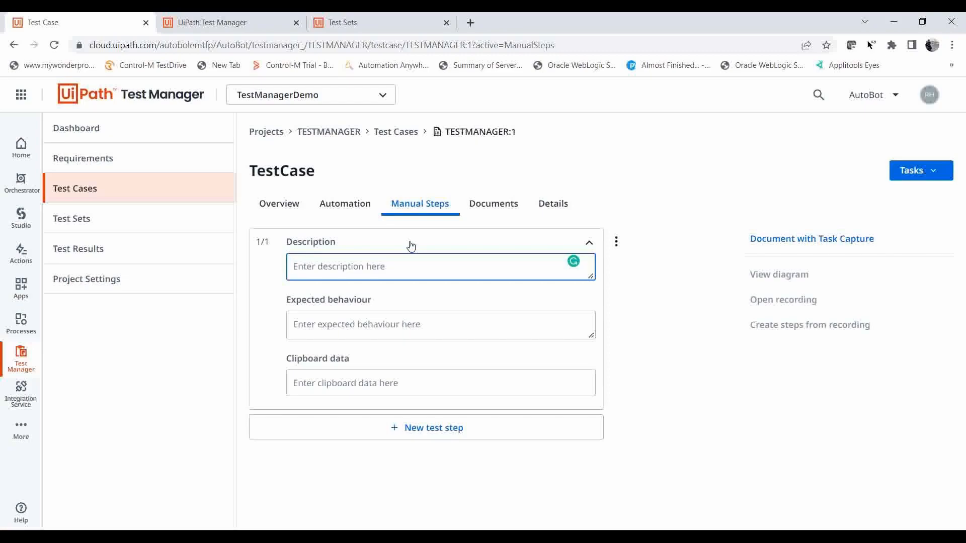
type("Testin")
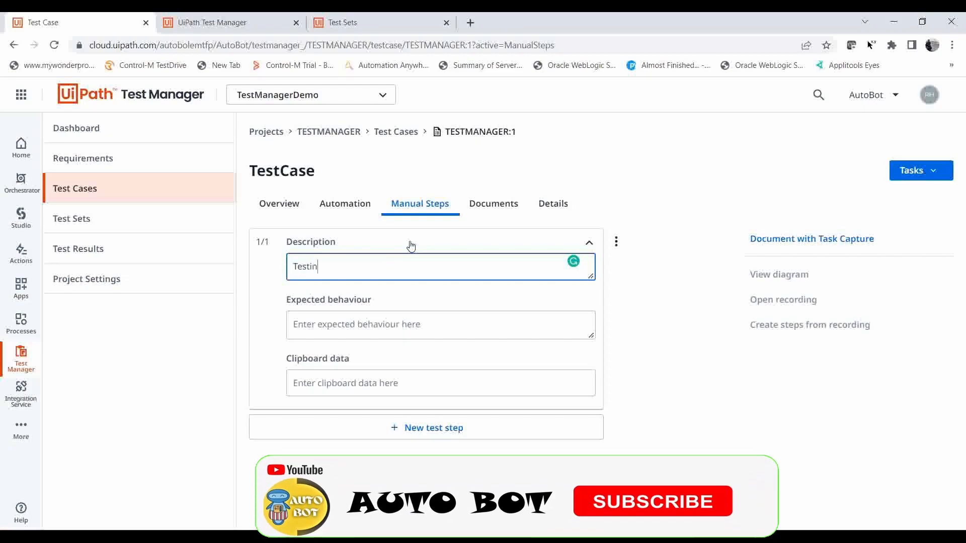
type("g Login")
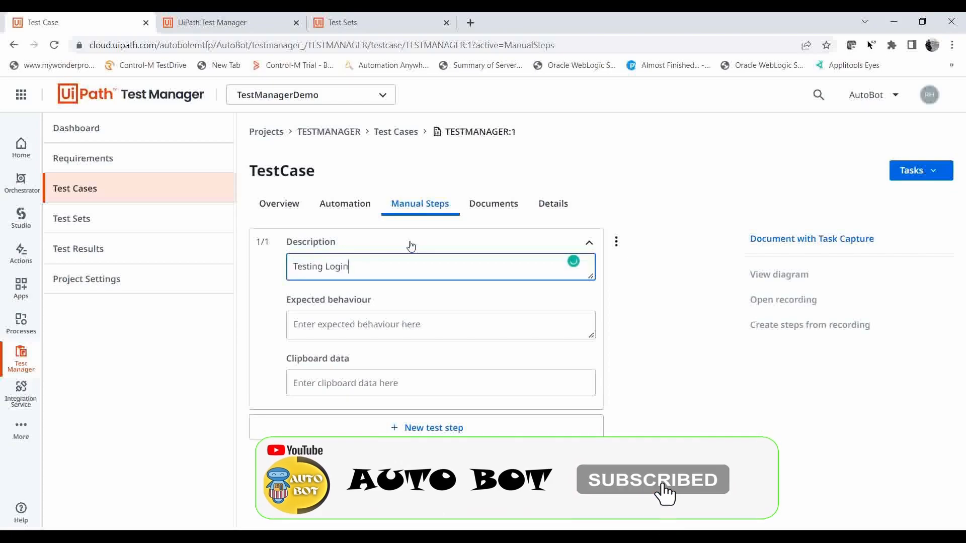
left_click(357, 324)
type("T")
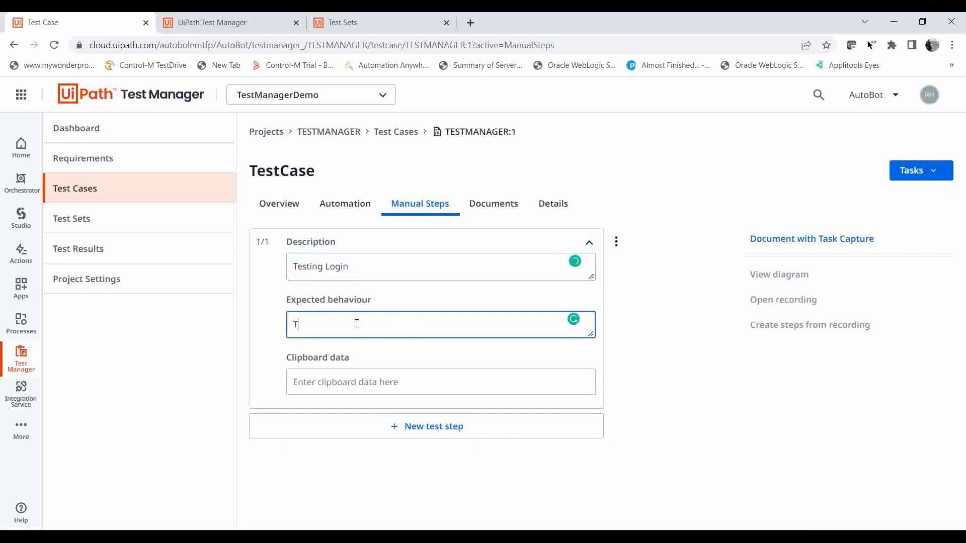
key("BackSpace")
type("Login should pass")
left_click(682, 304)
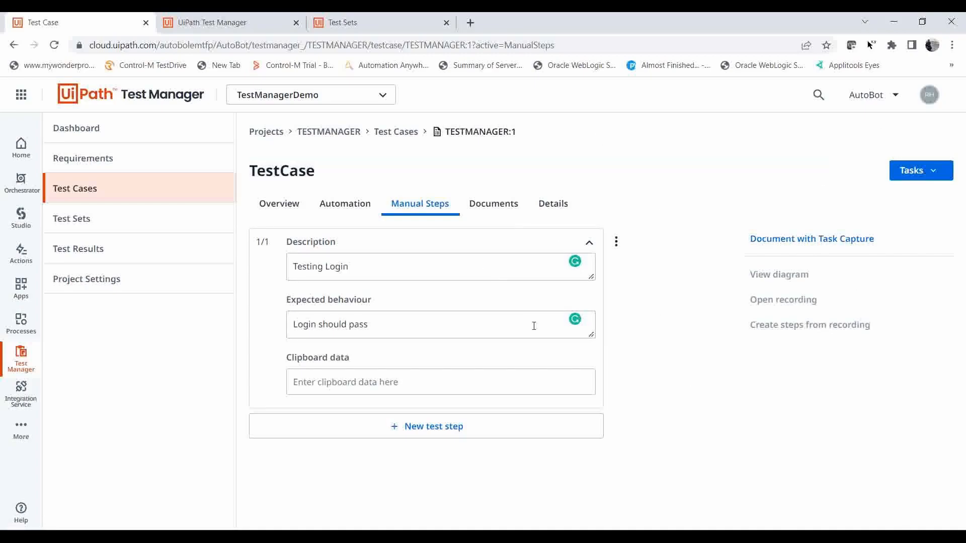
Try documenting TestCase with Task Capture and dismiss the launch dialog.
left_click(813, 245)
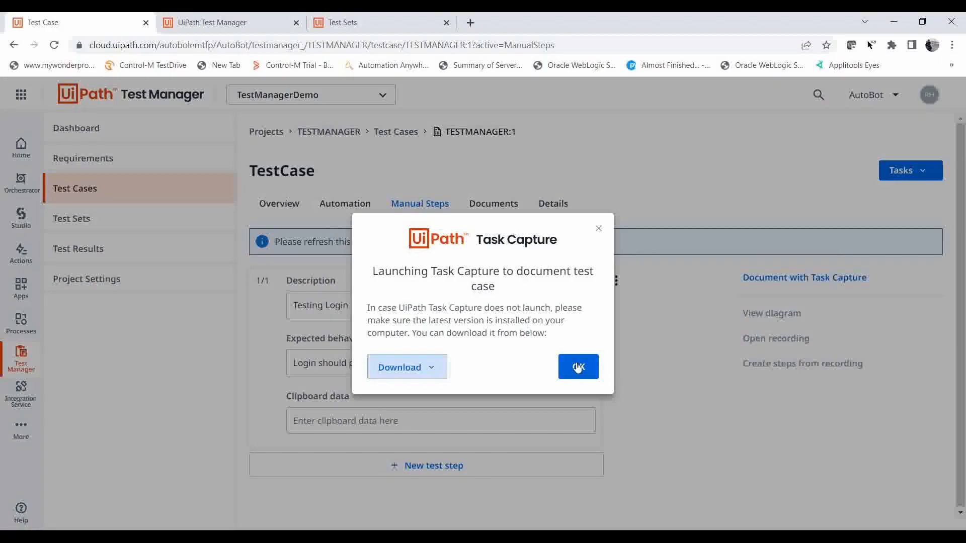
left_click(597, 229)
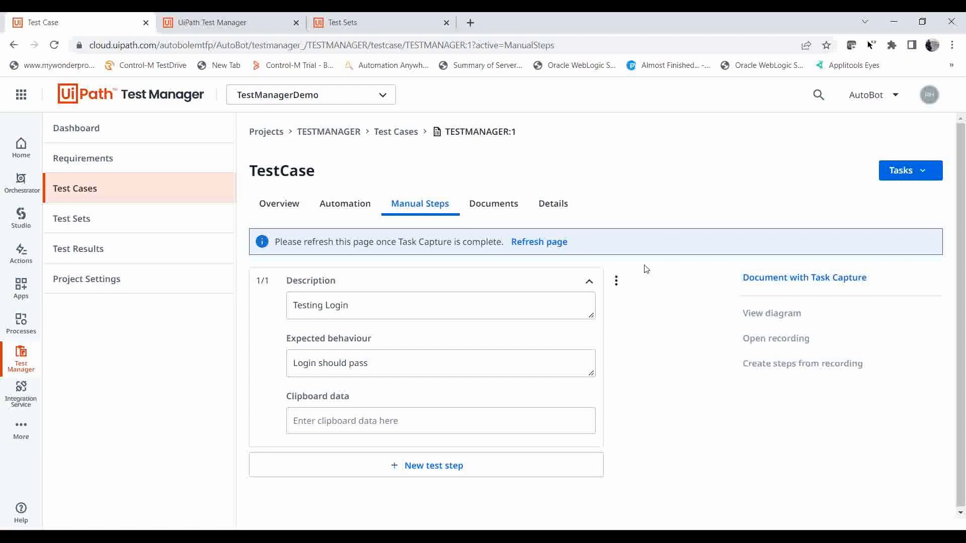
Attach New Text Document.txt from the Study folder to TestCase as a document.
left_click(488, 204)
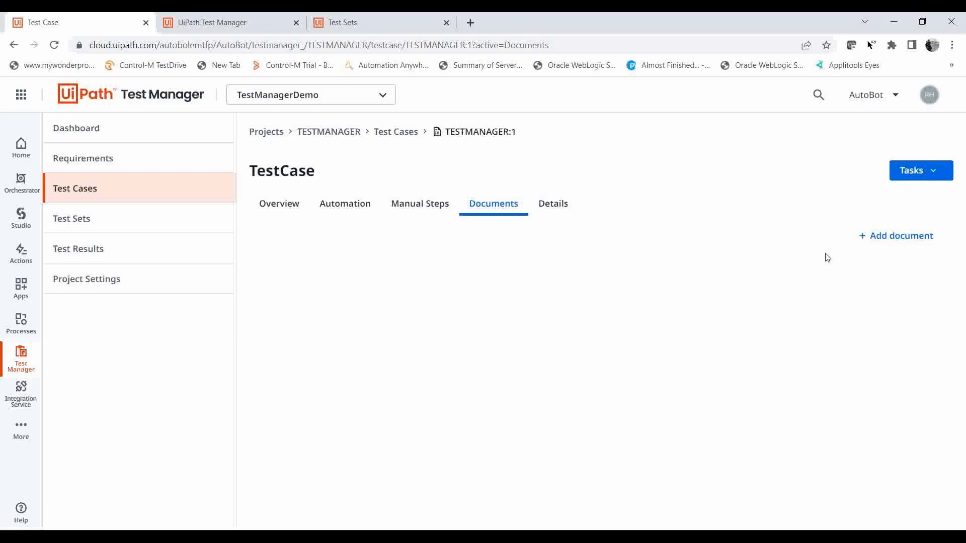
left_click(893, 237)
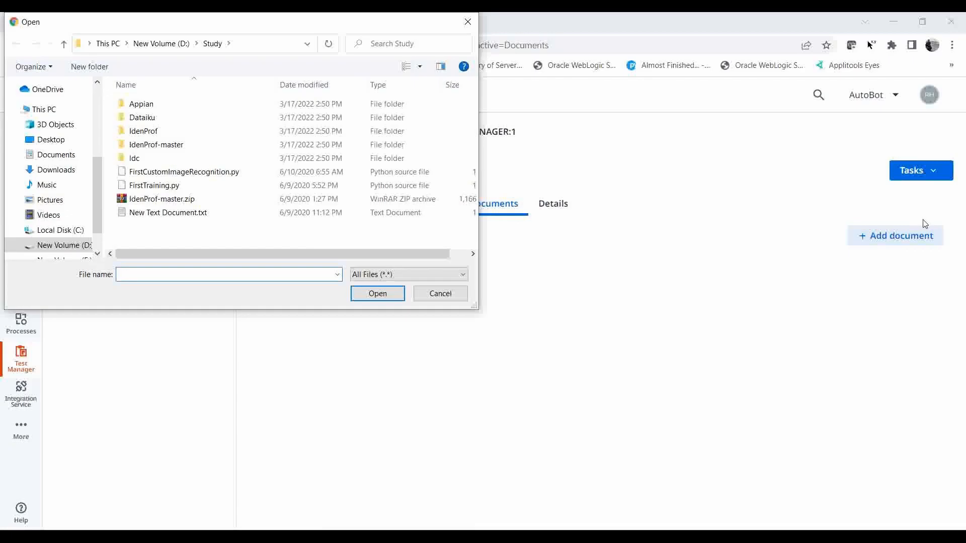
left_click(210, 212)
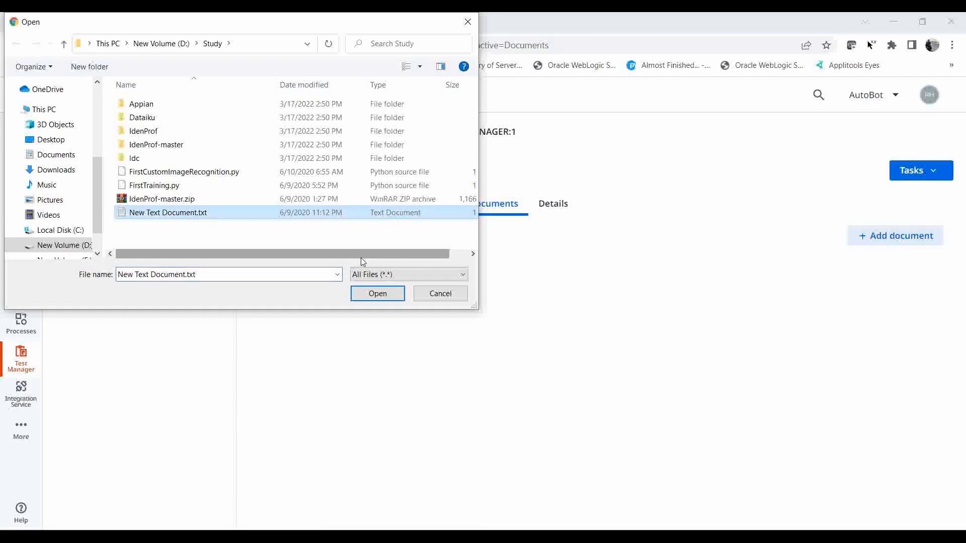
left_click(378, 294)
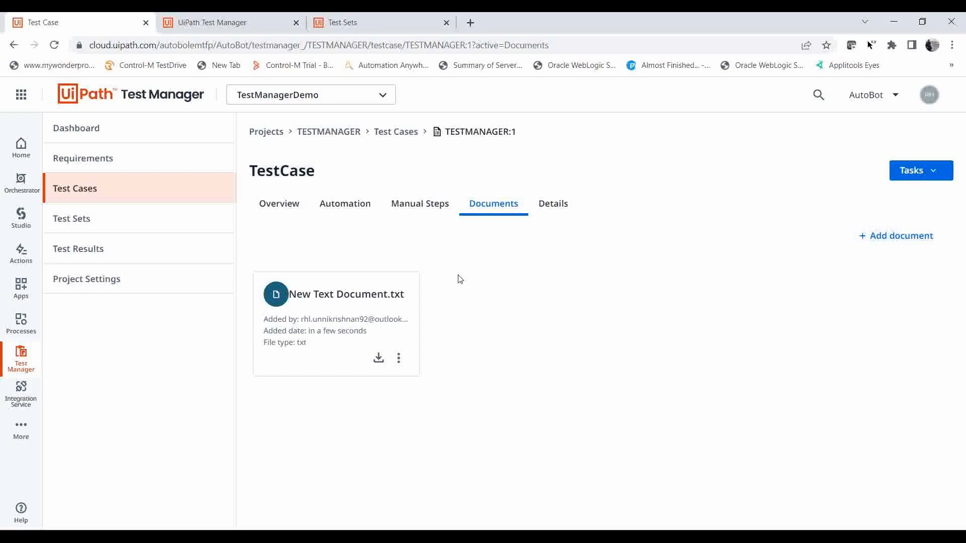
Review TestCase's manual steps and check its details for custom fields.
left_click(394, 204)
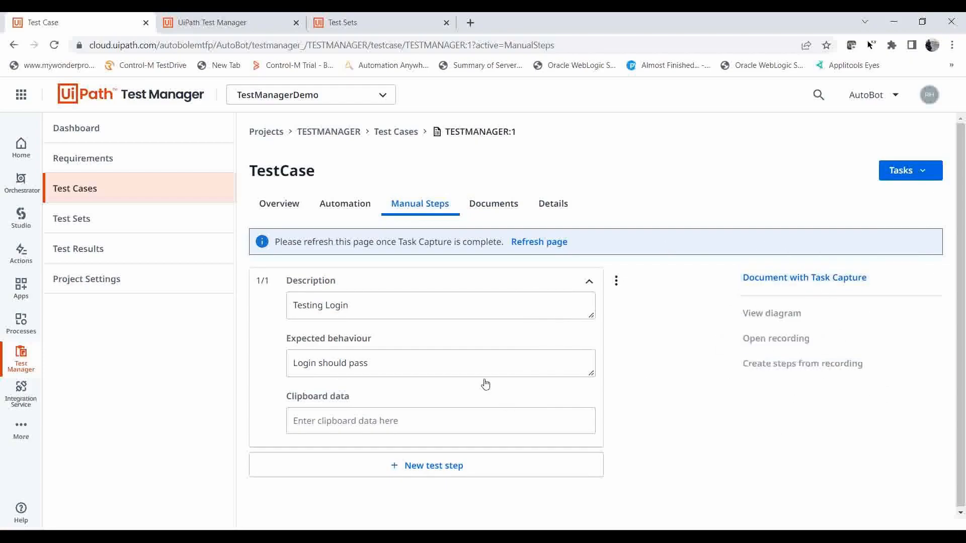
left_click(551, 211)
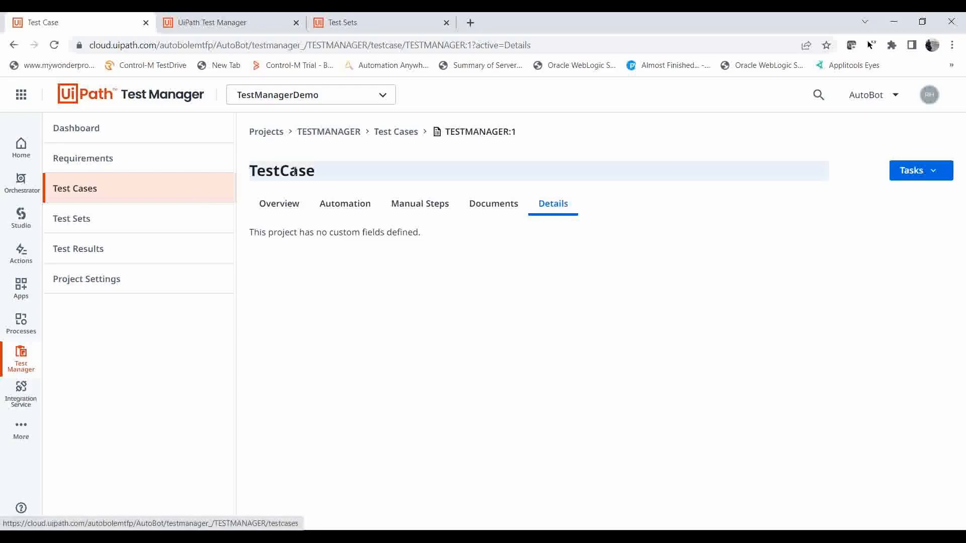
Link the Orchestrator test set TestSet to the project's test sets.
left_click(106, 218)
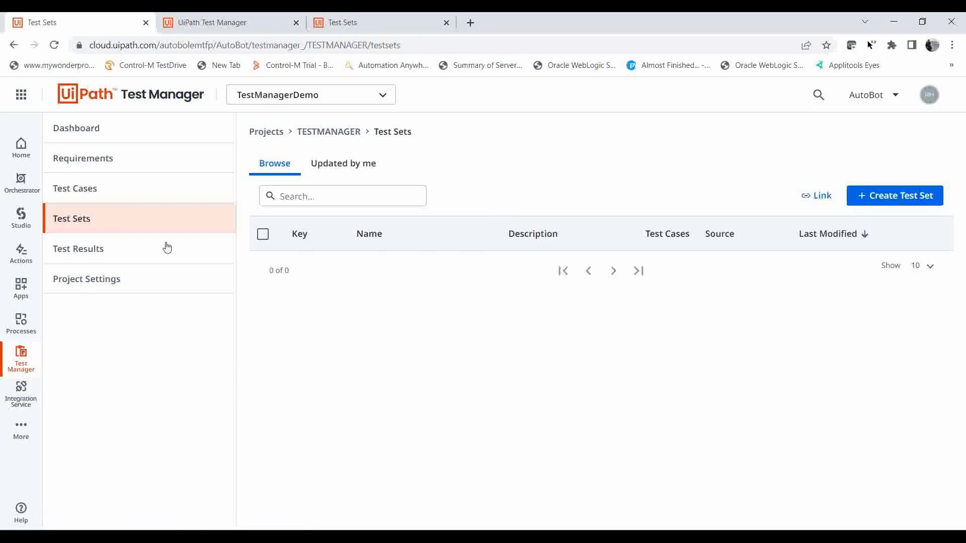
left_click(122, 189)
left_click(97, 228)
left_click(831, 196)
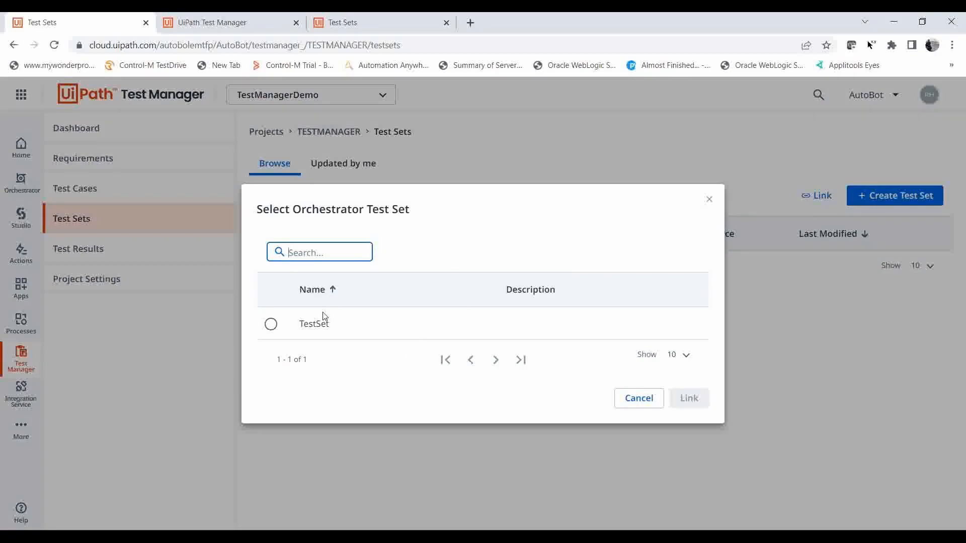
left_click(271, 324)
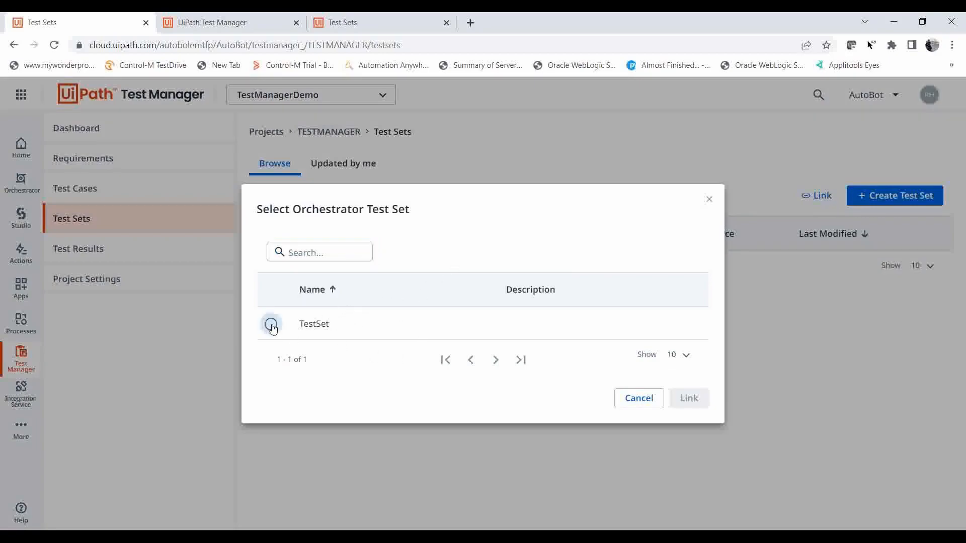
left_click(688, 398)
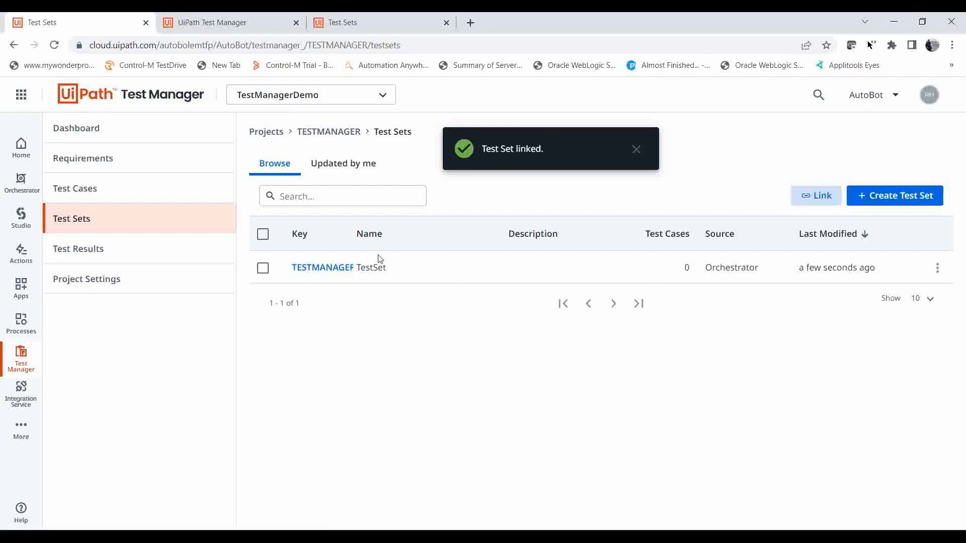
Create a new test set named DemoTestSet.
left_click(889, 197)
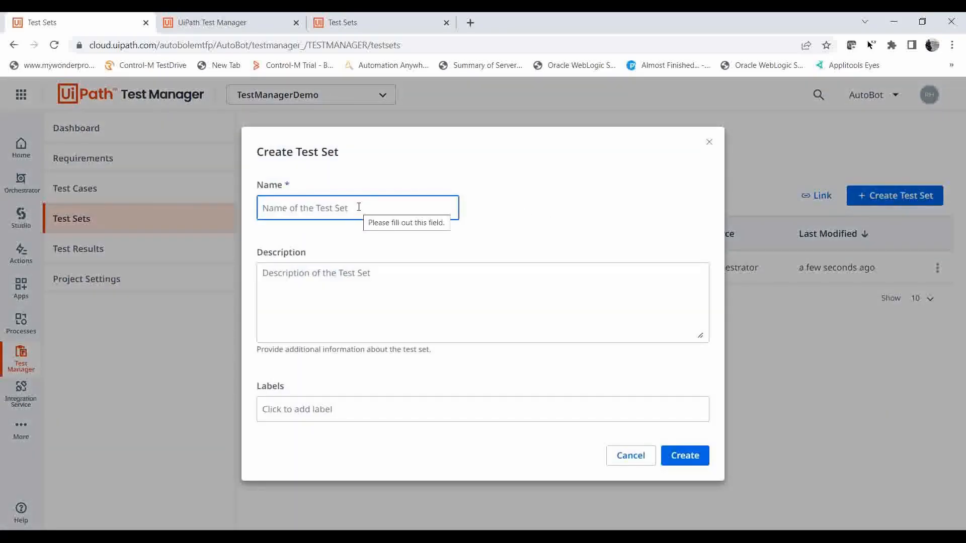
type("Demo")
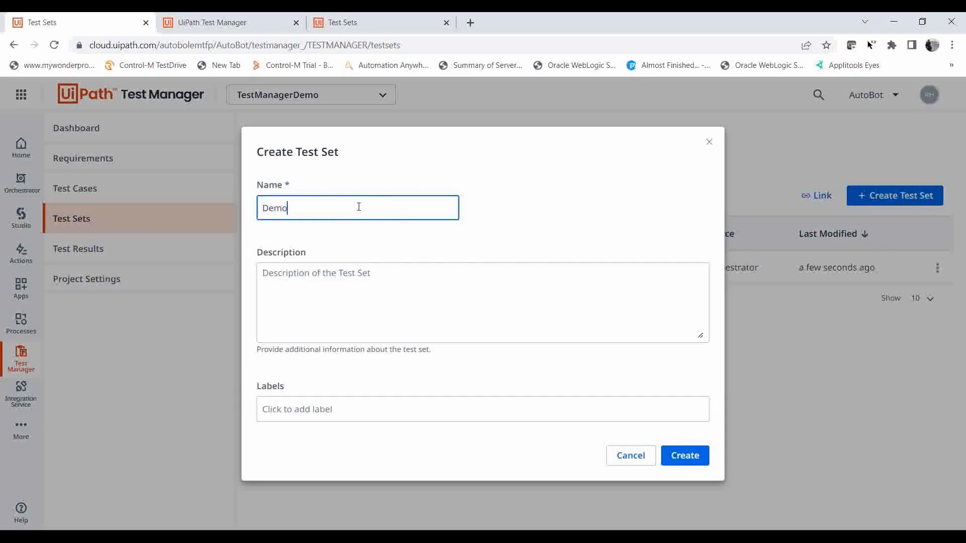
type("TestSet")
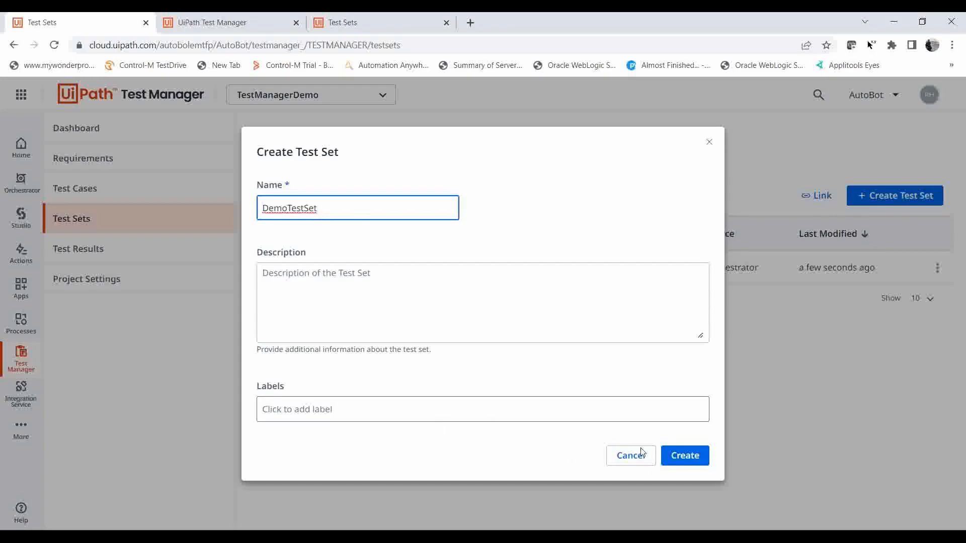
left_click(689, 457)
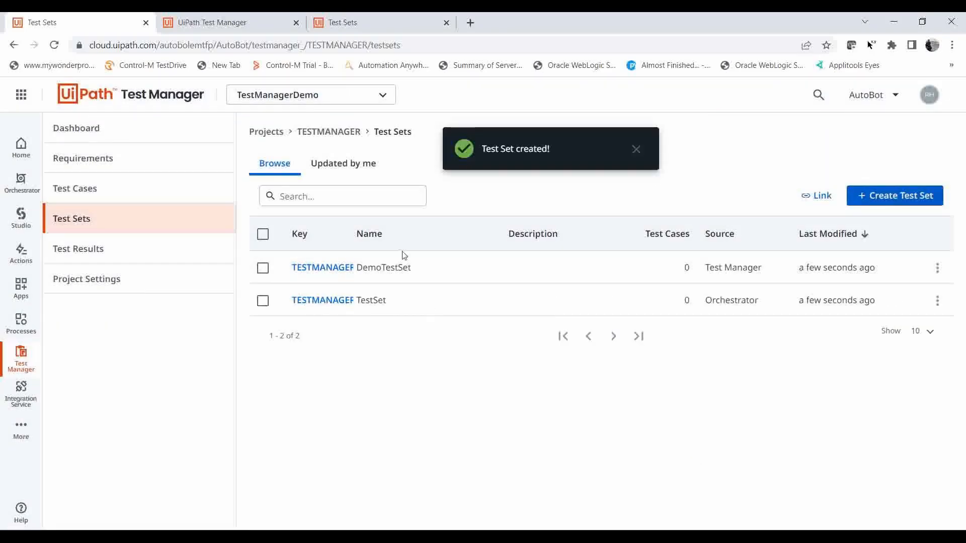
Assign the test case TestCase to DemoTestSet.
left_click(332, 272)
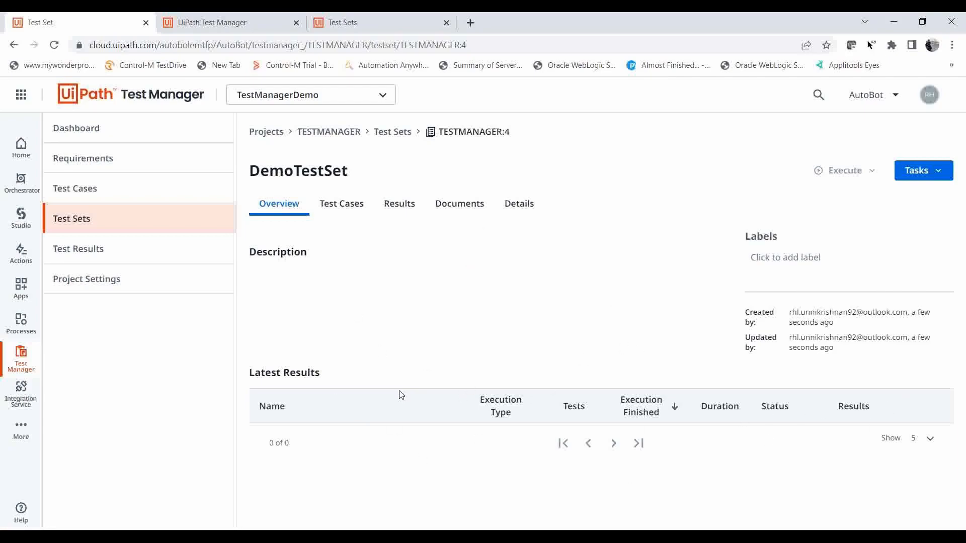
left_click(341, 204)
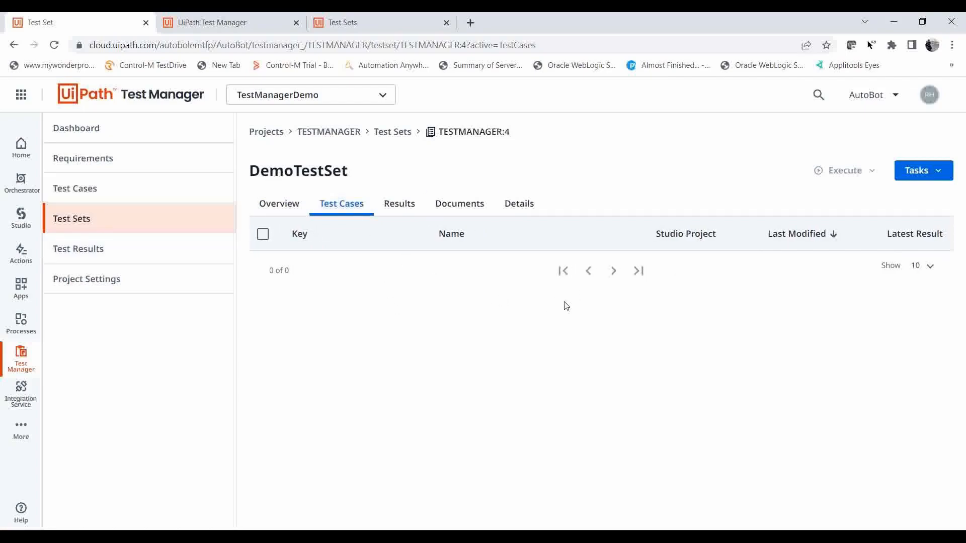
left_click(938, 175)
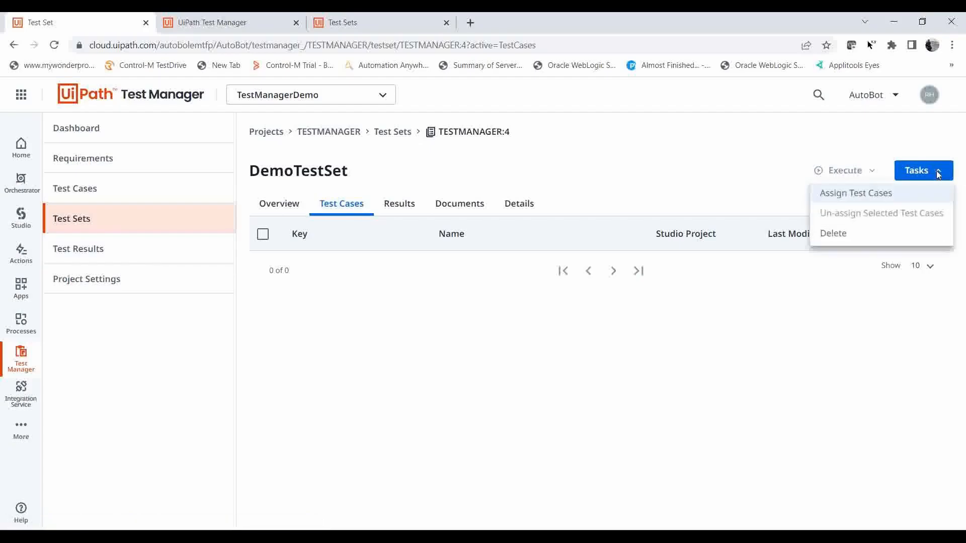
left_click(874, 193)
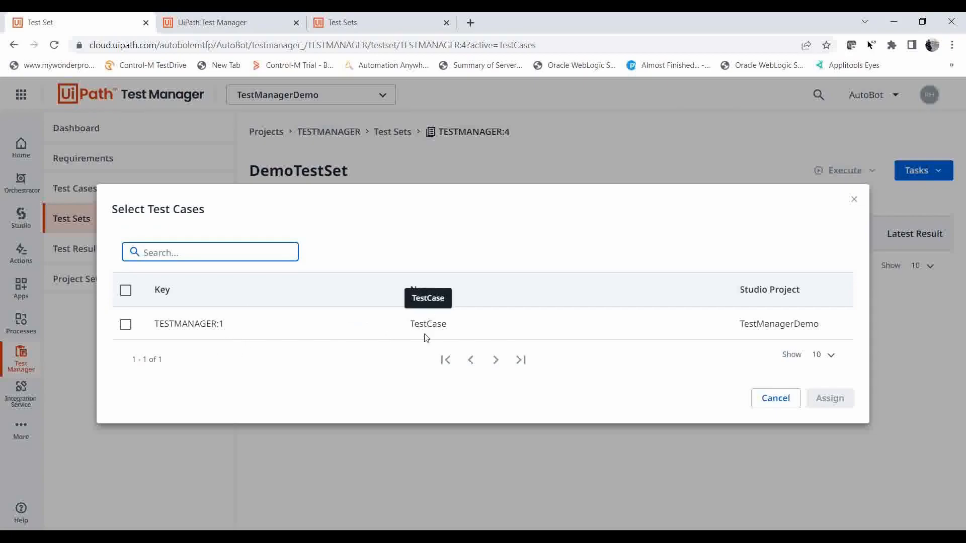
left_click(126, 325)
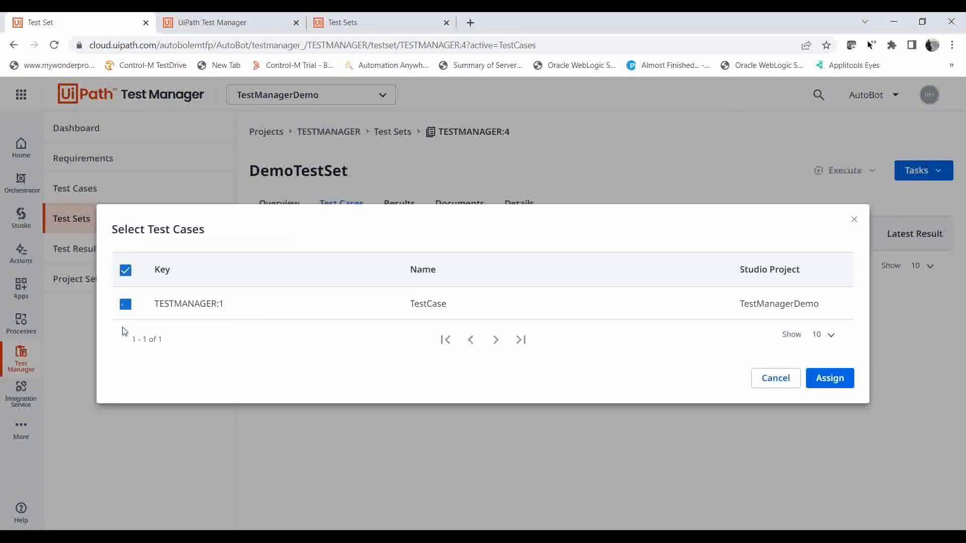
left_click(821, 378)
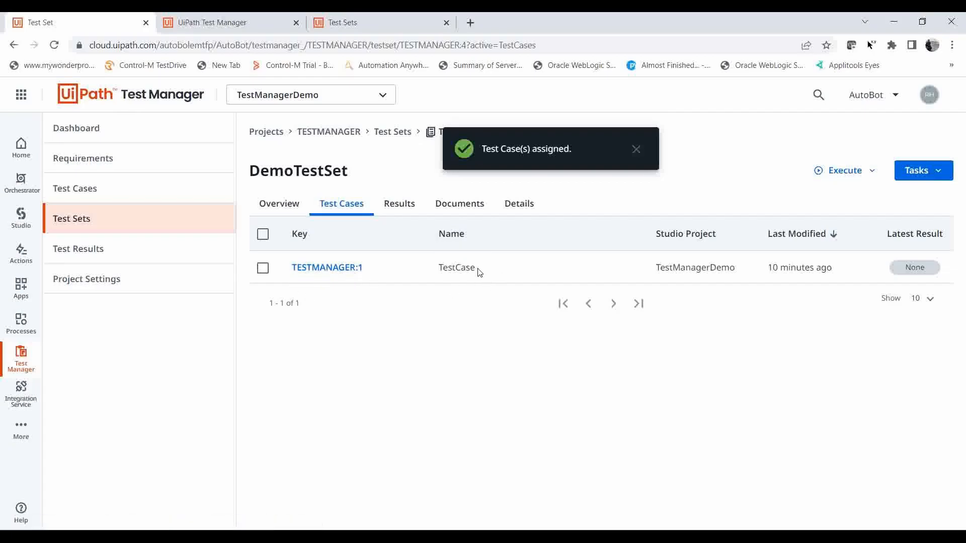
Check the automation information of the assigned TestCase and return to the project's test sets.
left_click(351, 269)
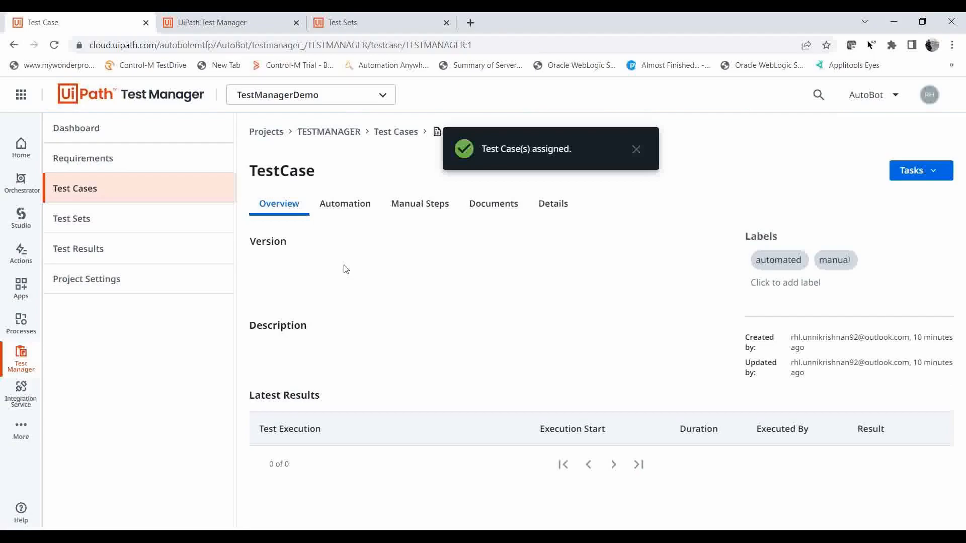
left_click(353, 210)
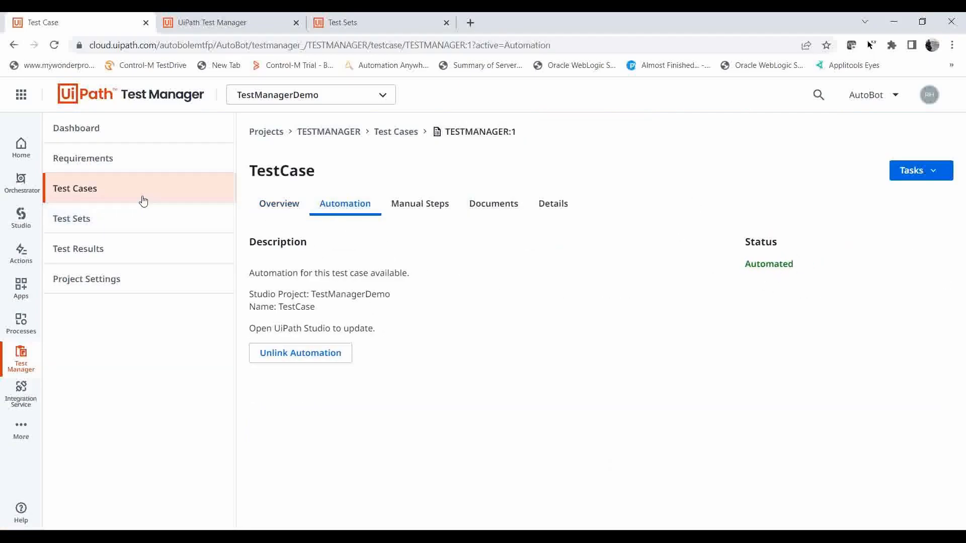
left_click(92, 218)
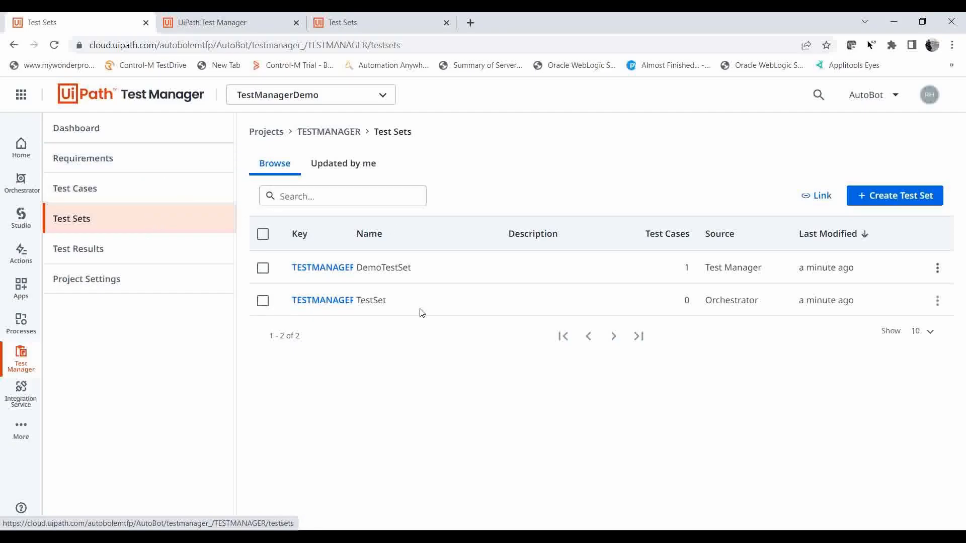
Review DemoTestSet's assigned test cases, results, documents and custom field details.
left_click(342, 272)
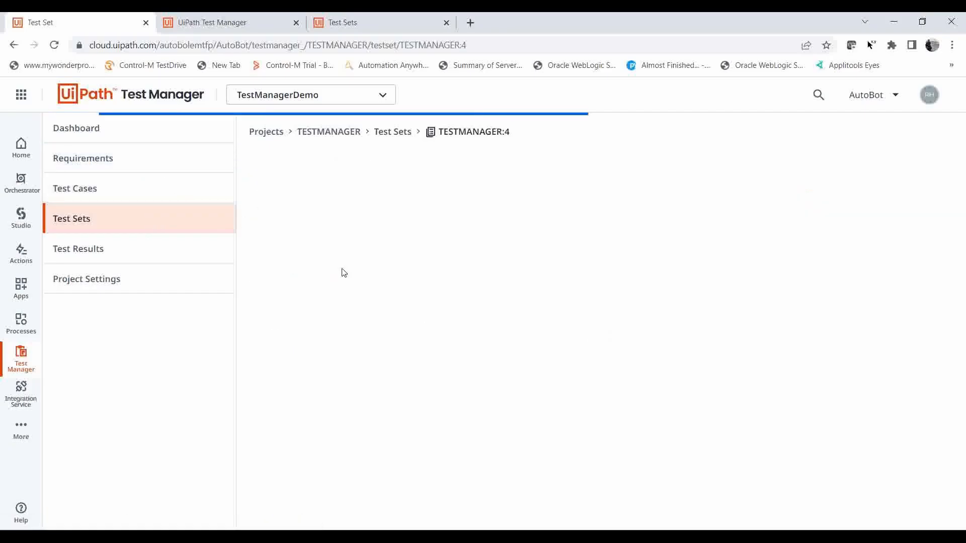
left_click(344, 210)
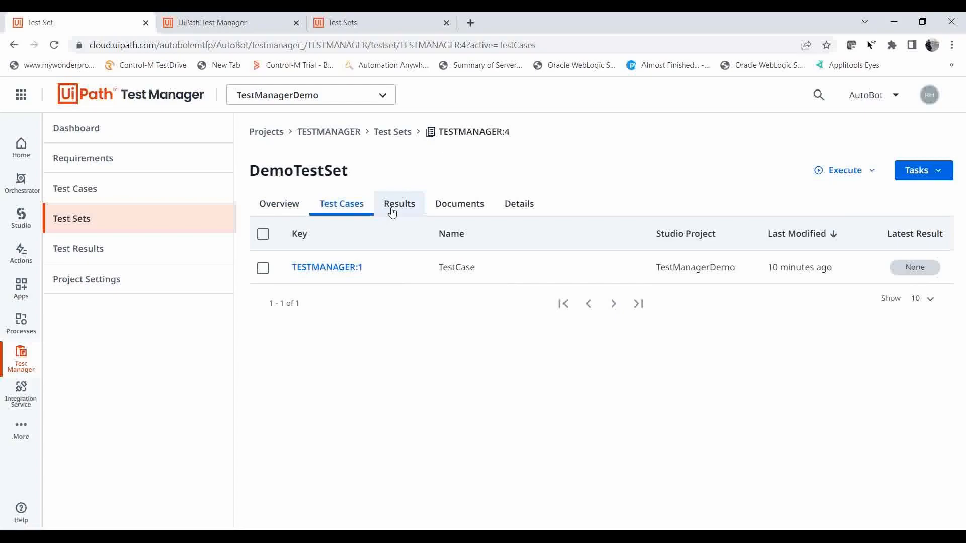
left_click(263, 269)
left_click(263, 269)
left_click(397, 204)
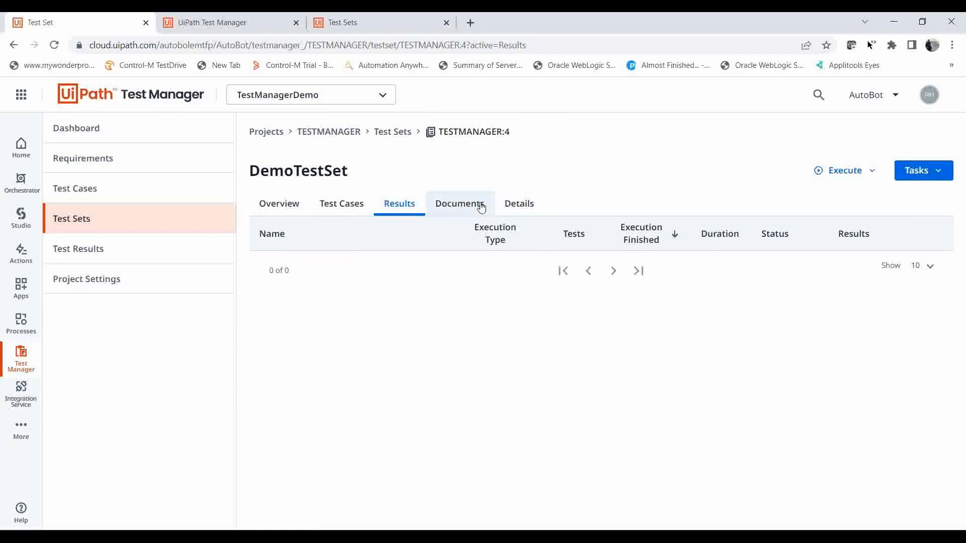
left_click(463, 208)
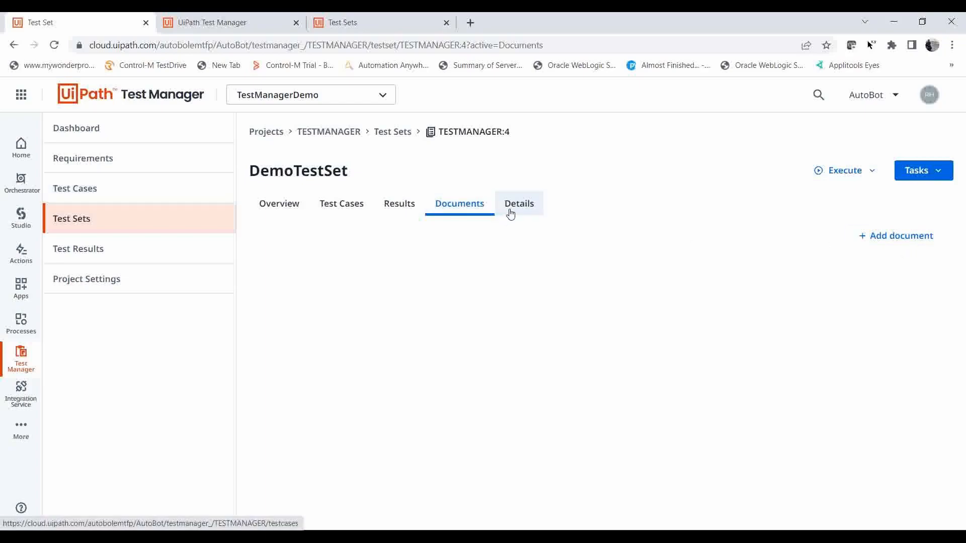
left_click(528, 209)
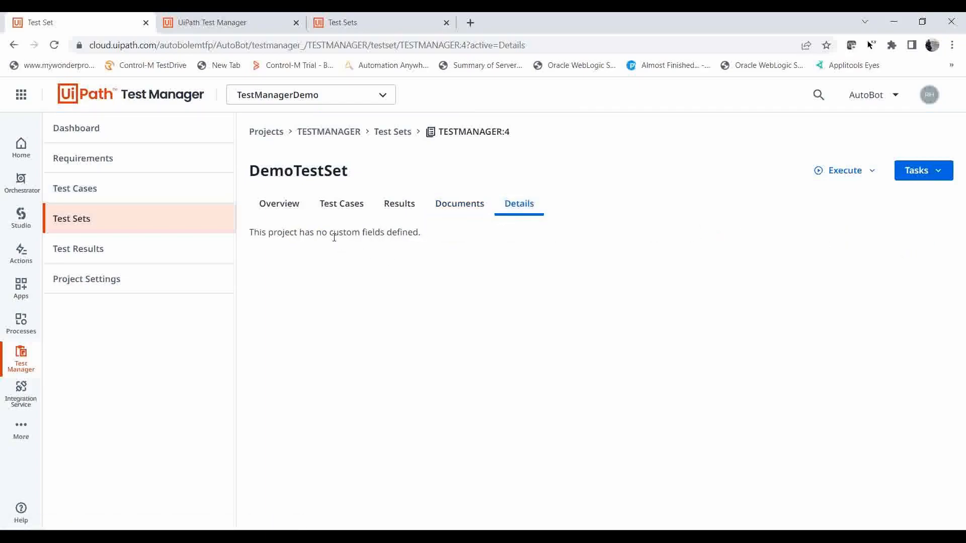
left_click(393, 203)
Try to run TestCase from DemoTestSet as an automated execution.
left_click(363, 205)
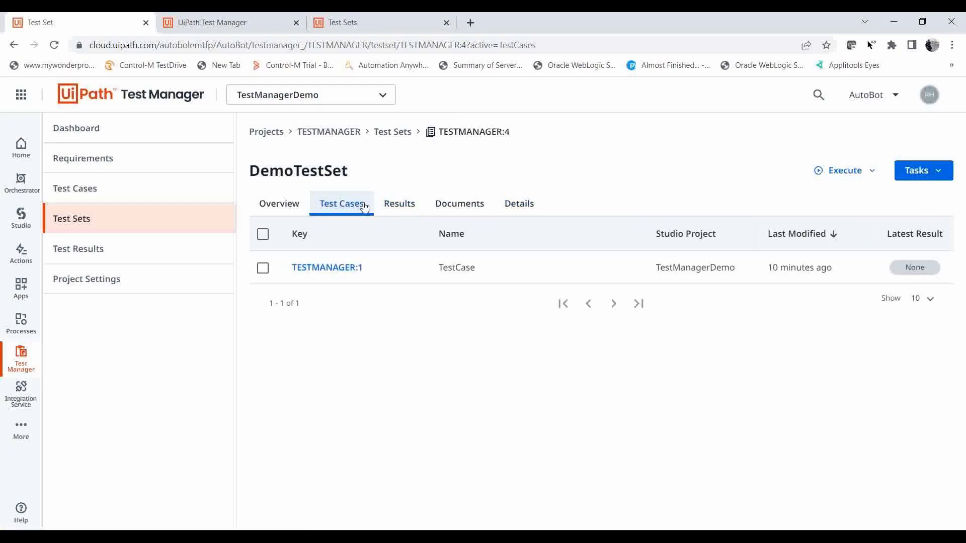
left_click(262, 268)
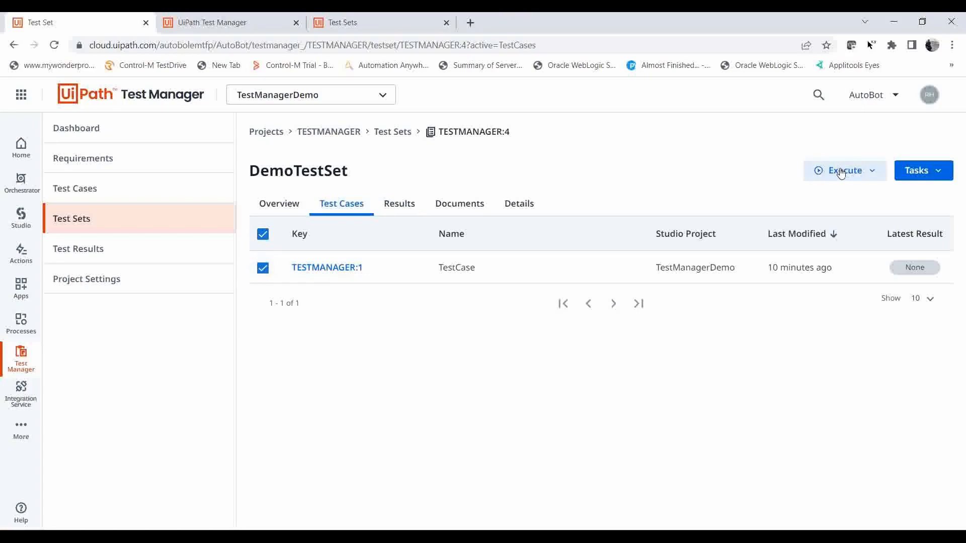
left_click(871, 172)
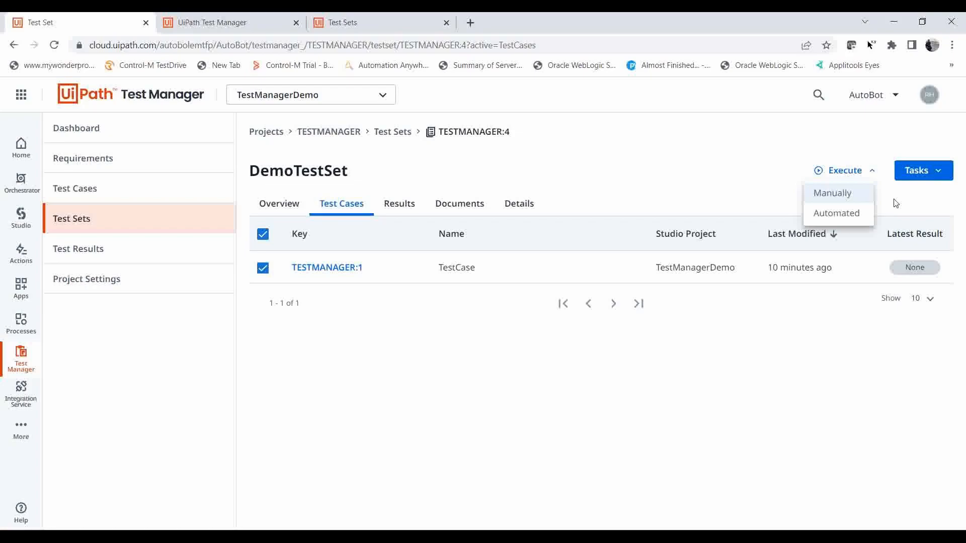
left_click(837, 213)
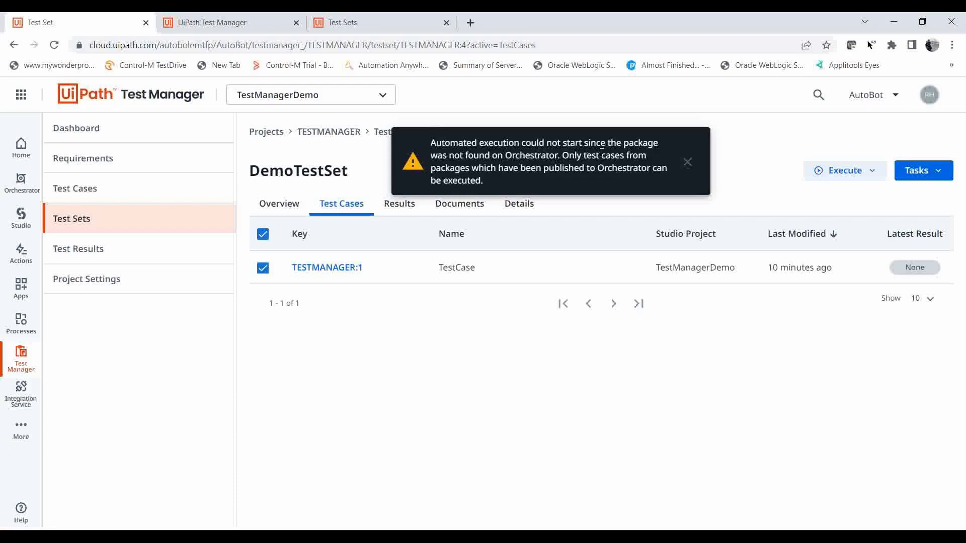
left_click(686, 161)
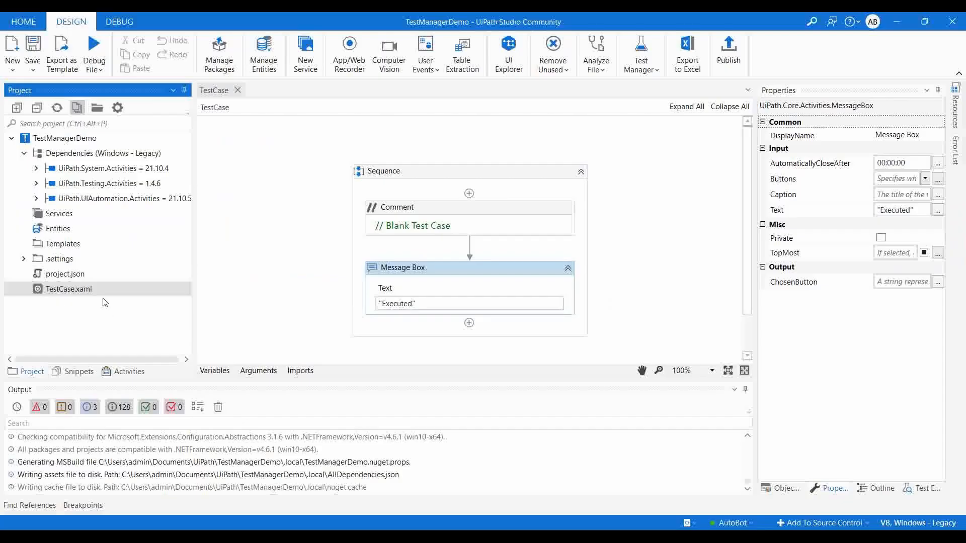
right_click(71, 287)
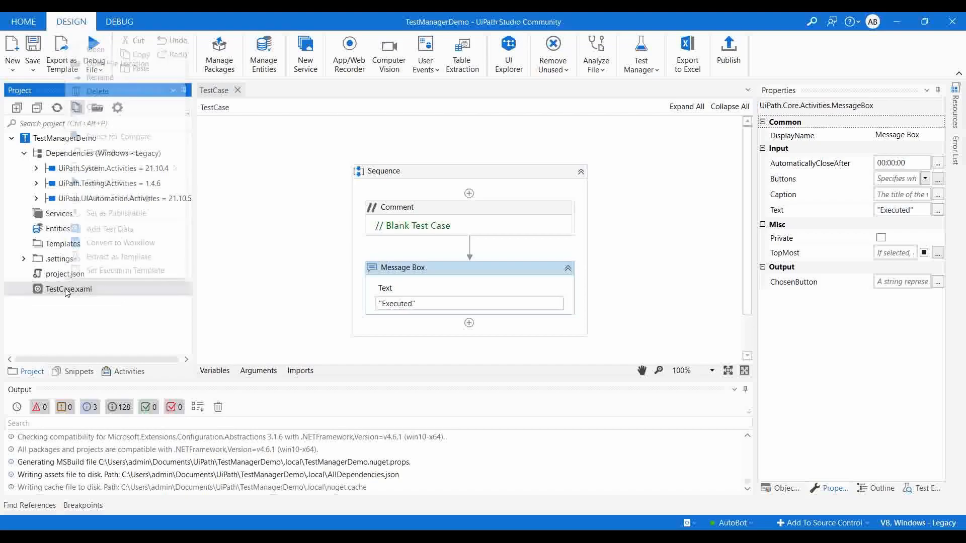
left_click(116, 229)
left_click(646, 315)
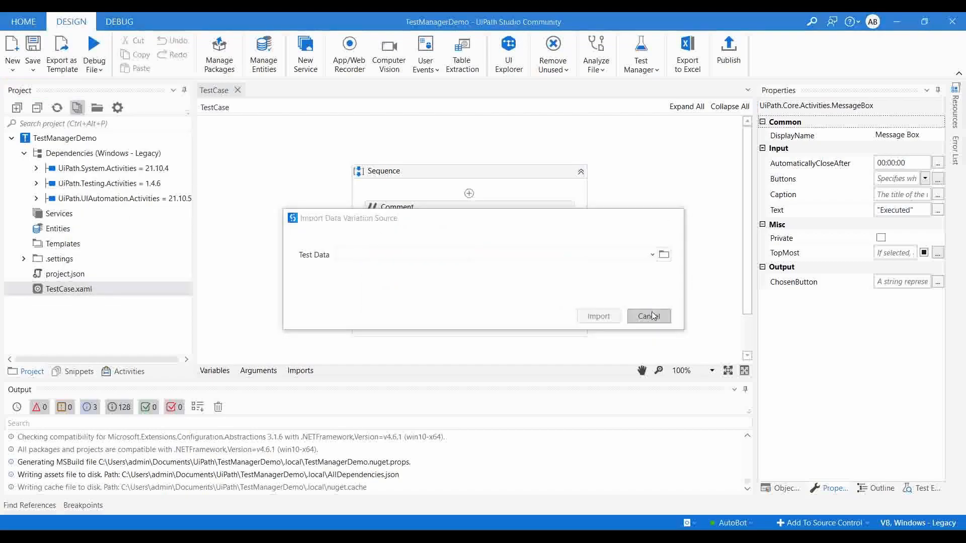
In UiPath Studio, set TestCase.xaml as publishable and publish the test cases to the Orchestrator Tenant Processes Feed.
right_click(106, 291)
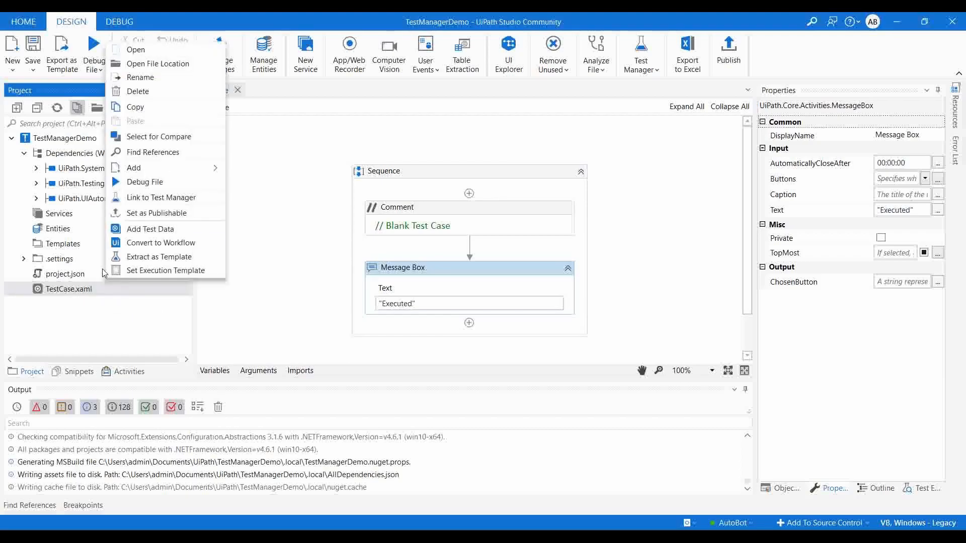
left_click(162, 212)
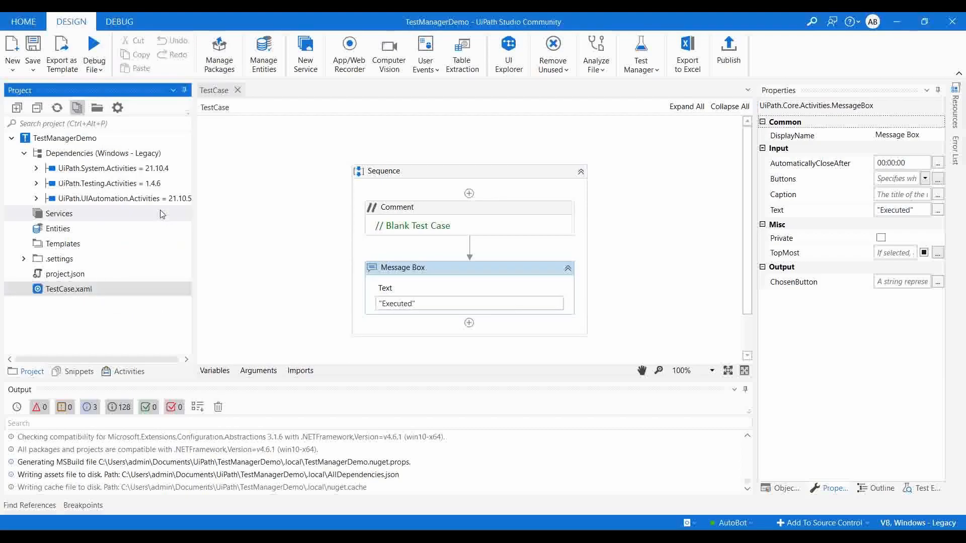
left_click(730, 55)
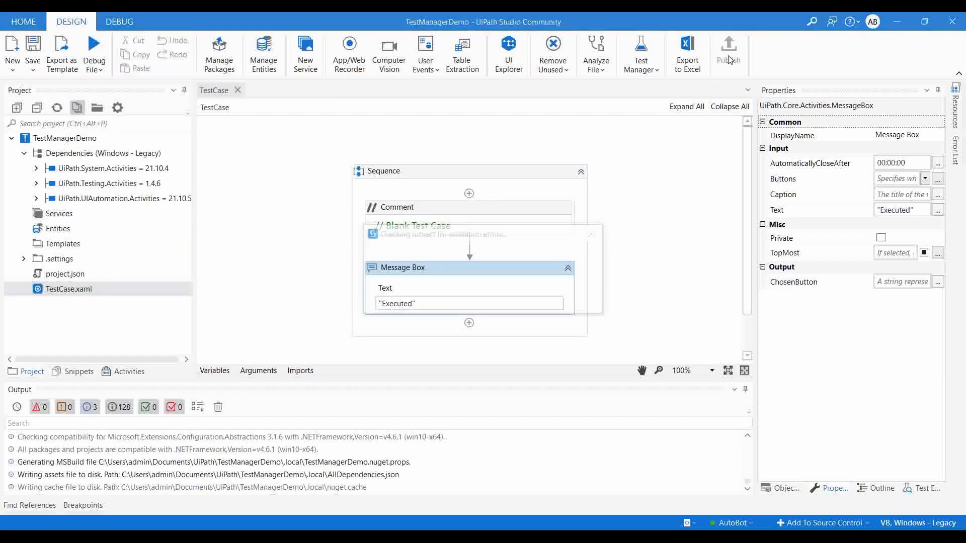
left_click(611, 398)
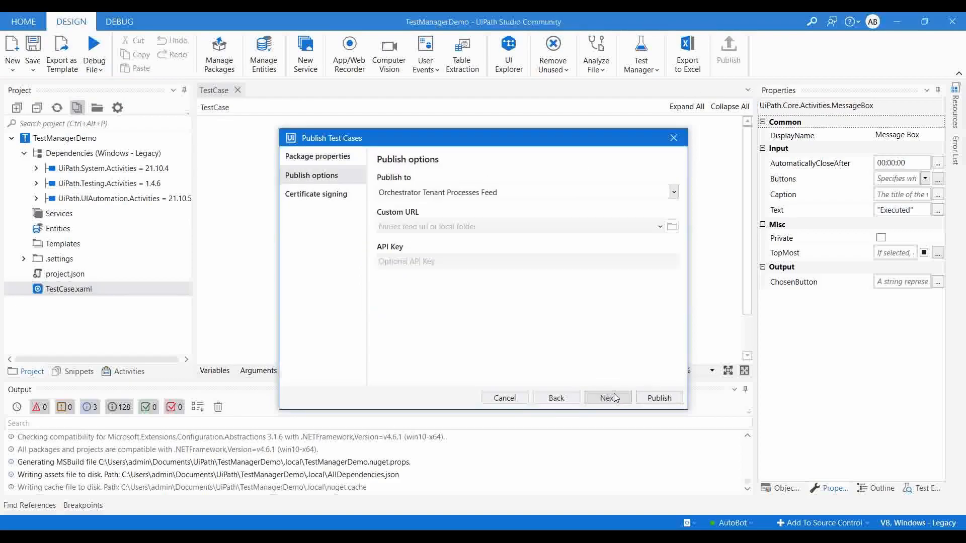
left_click(620, 395)
left_click(671, 402)
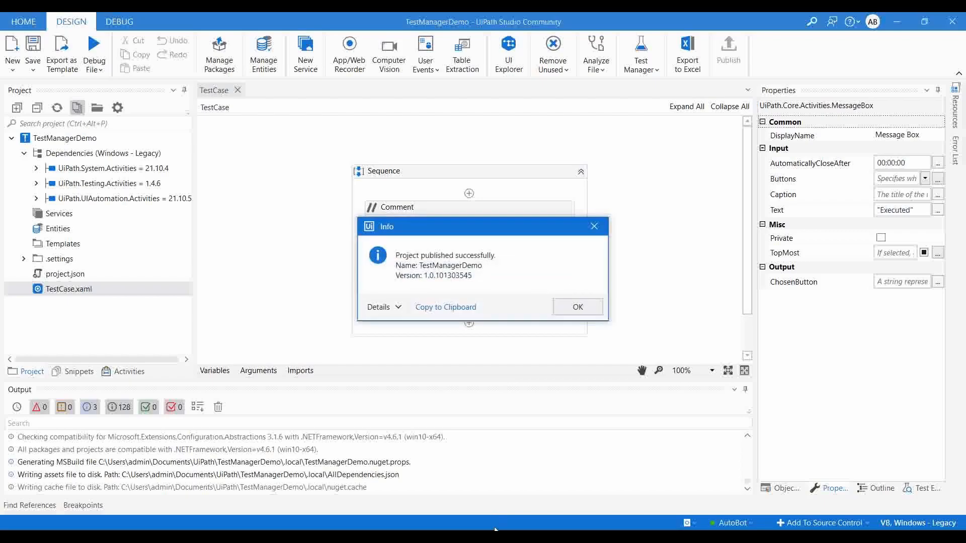
left_click(576, 308)
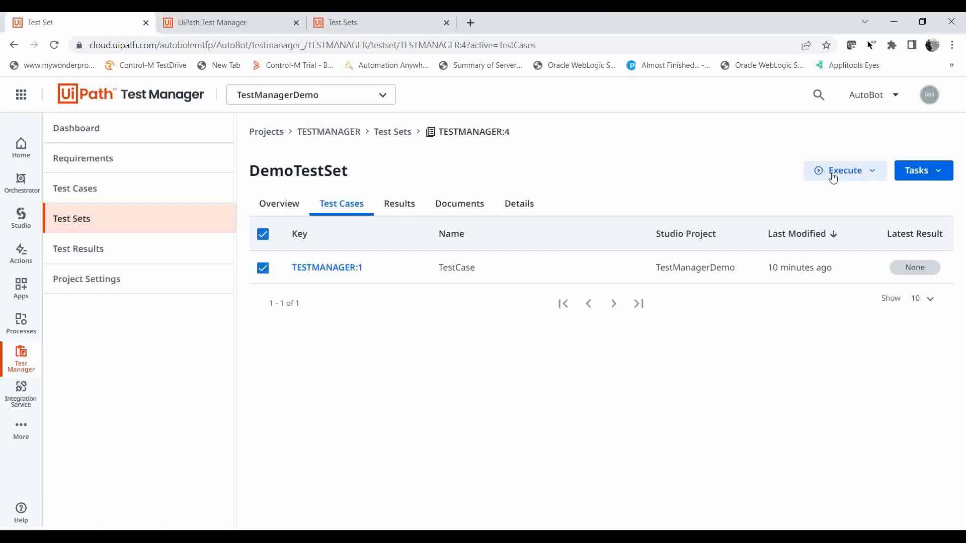
Switch to Test Manager, run DemoTestSet's selected TestCase as an automated execution, and dismiss the message box it shows.
left_click(832, 175)
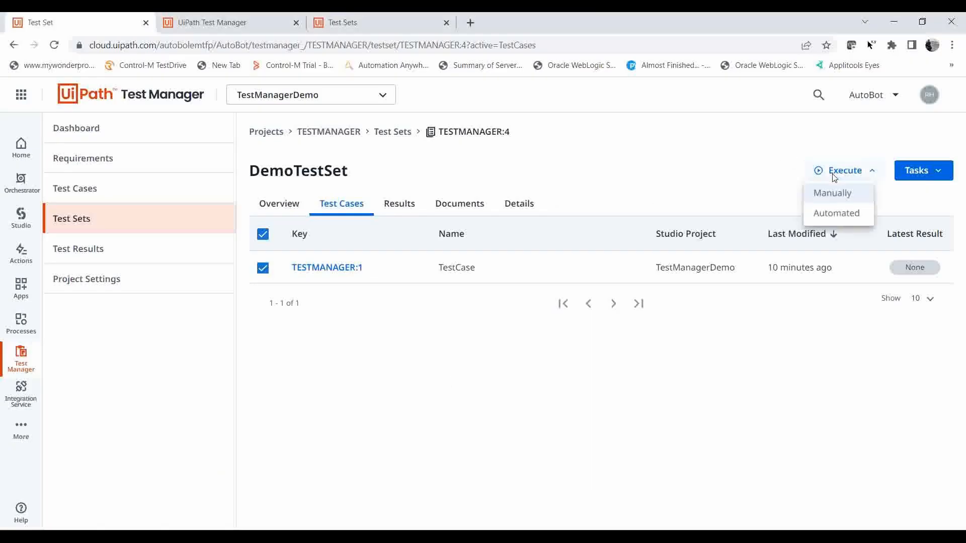
left_click(840, 221)
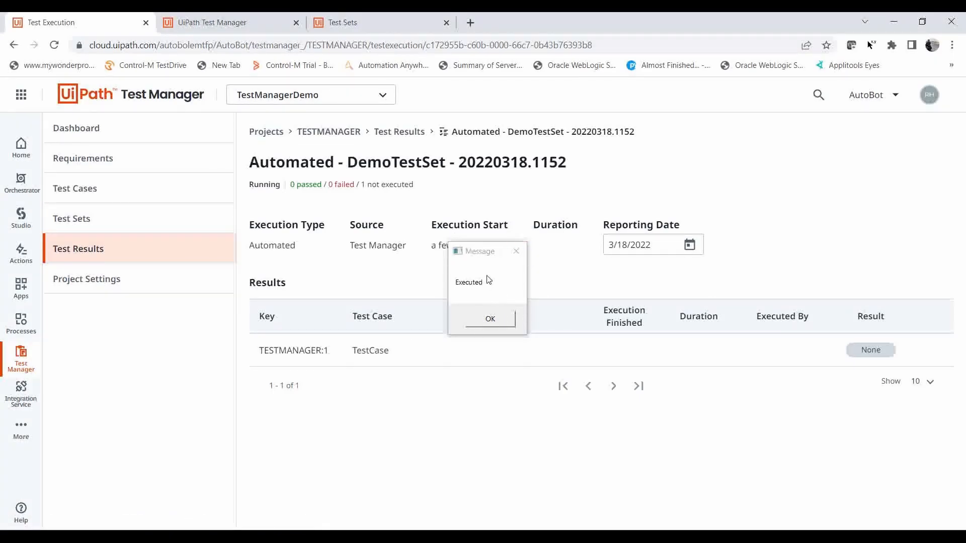
left_click(492, 320)
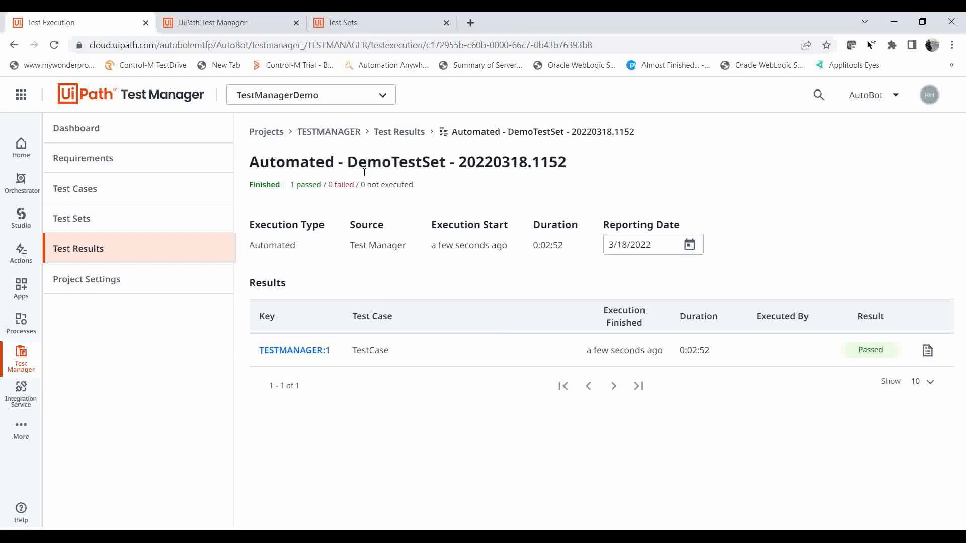
Review the automated execution's type and DemoTestSet's latest results and test cases.
double_click(264, 245)
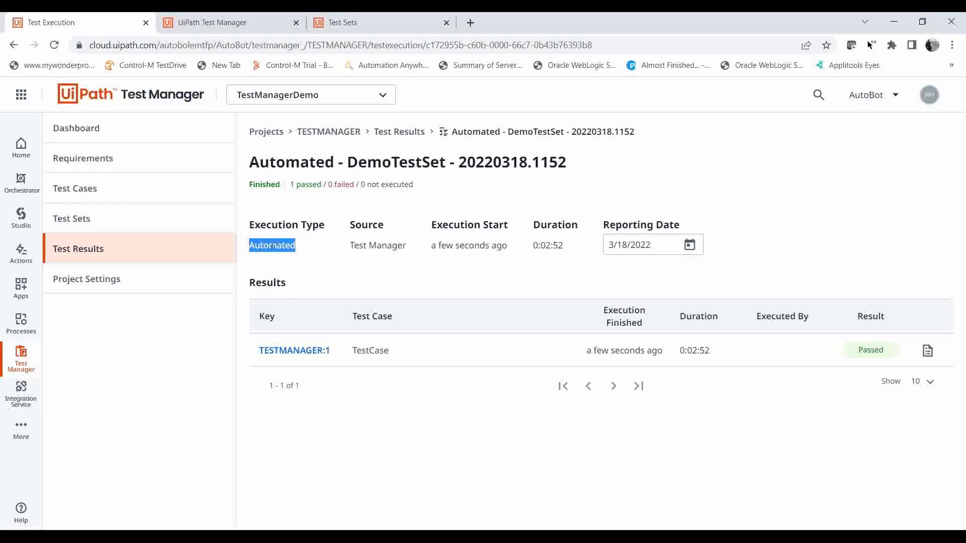
left_click(135, 224)
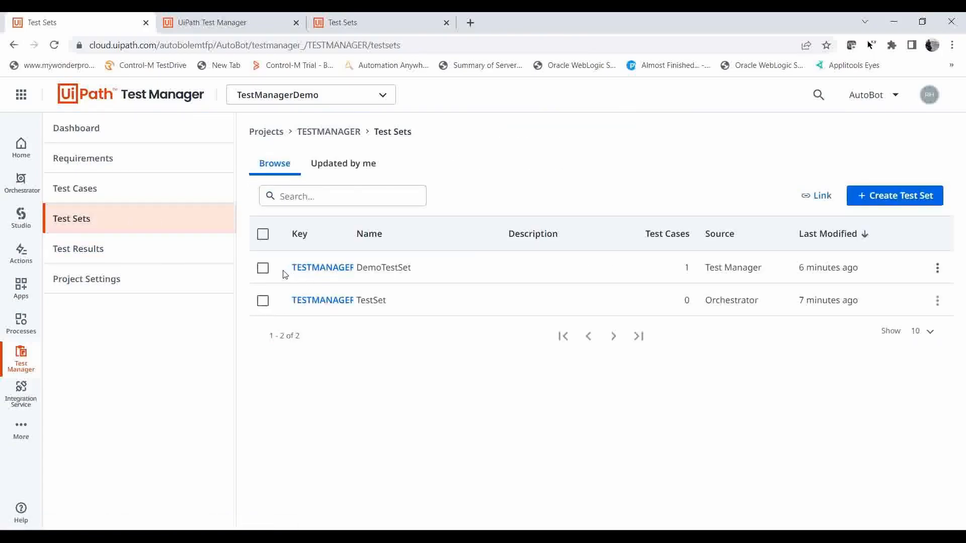
left_click(319, 268)
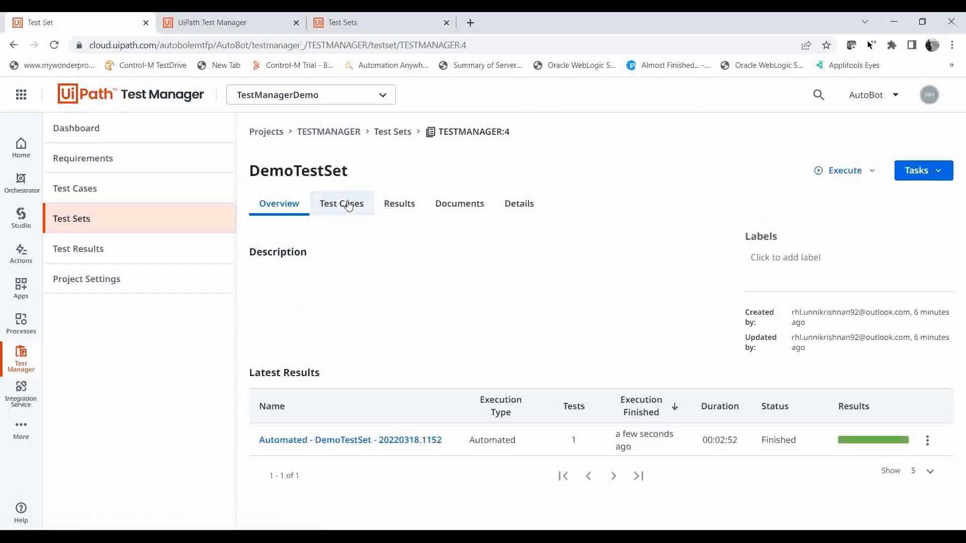
left_click(346, 204)
left_click(277, 207)
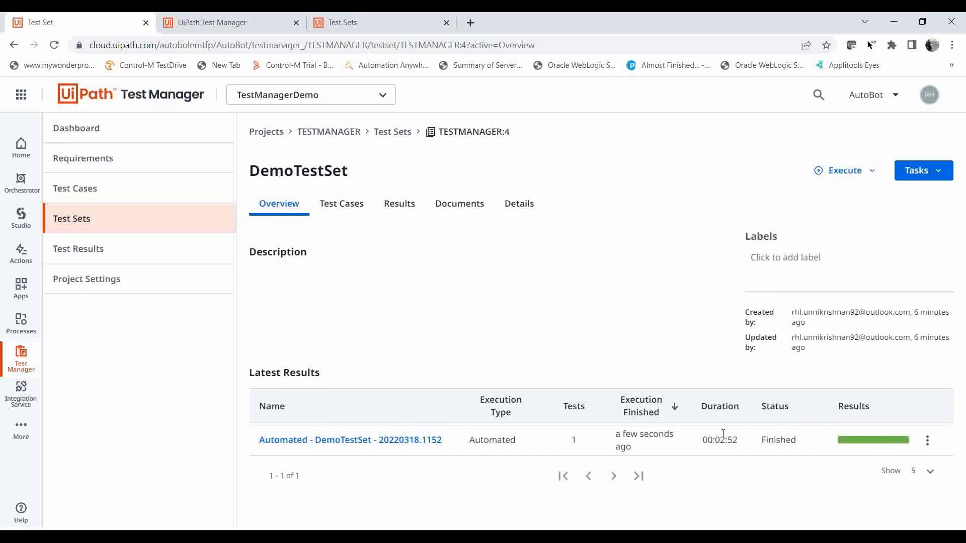
left_click(347, 206)
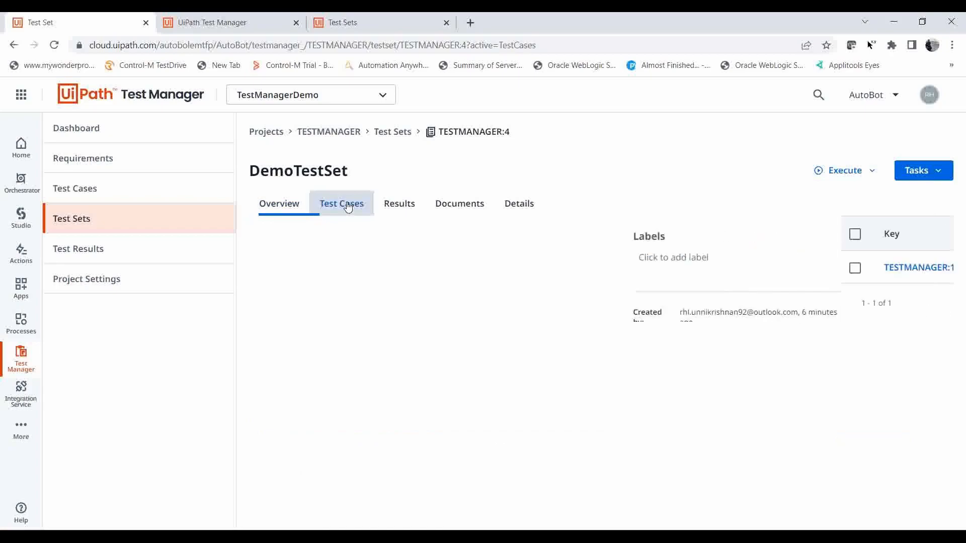
Execute TestCase from DemoTestSet manually, add a tester comment, mark the Testing Login step as passed, and finish the execution.
left_click(263, 267)
left_click(870, 172)
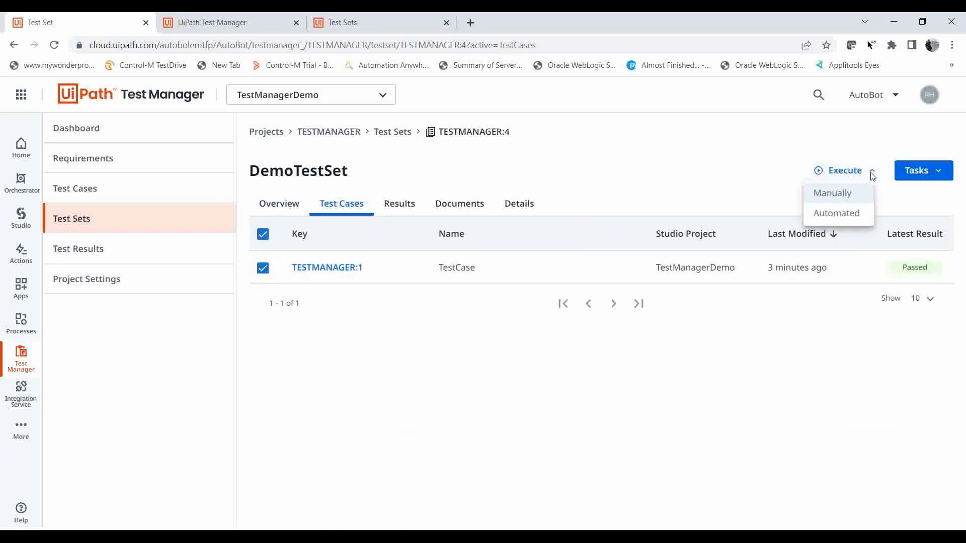
left_click(838, 200)
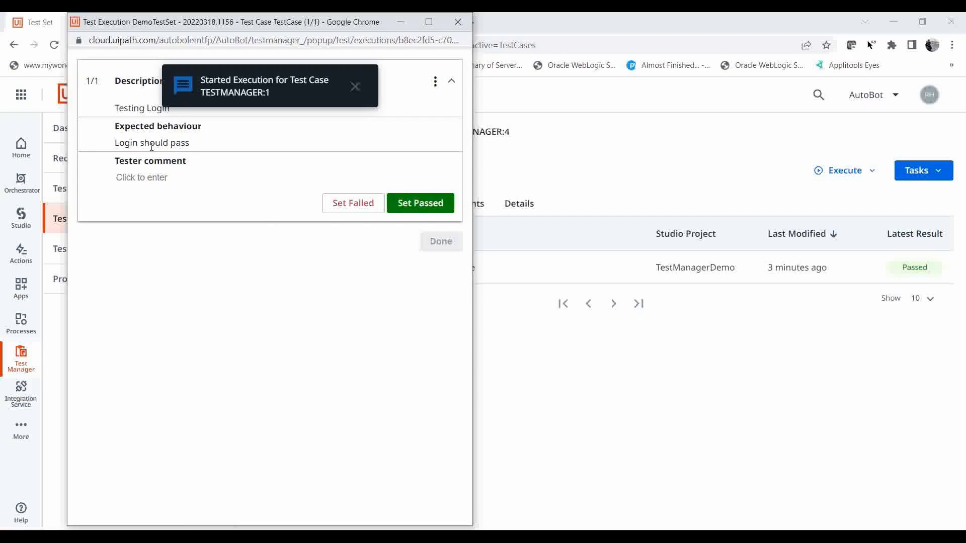
left_click(356, 87)
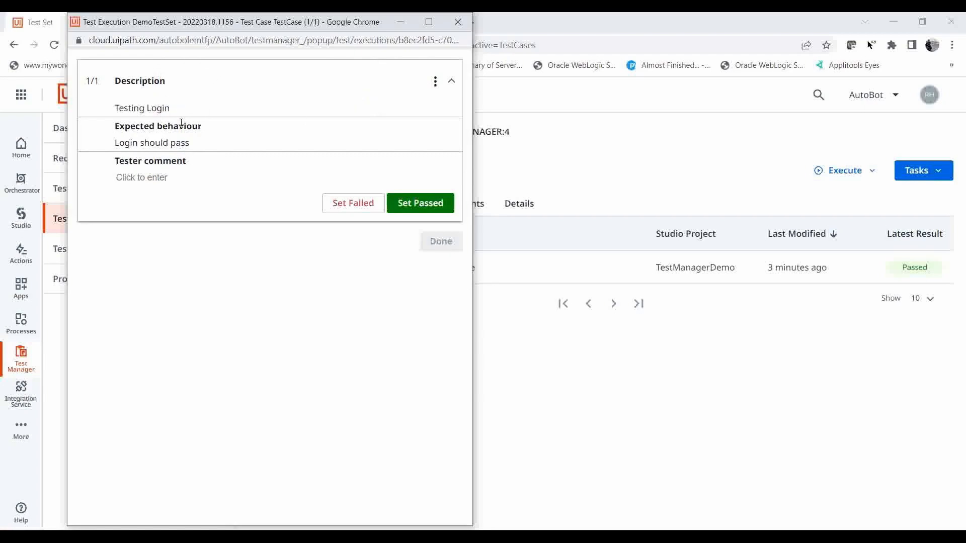
left_click(151, 178)
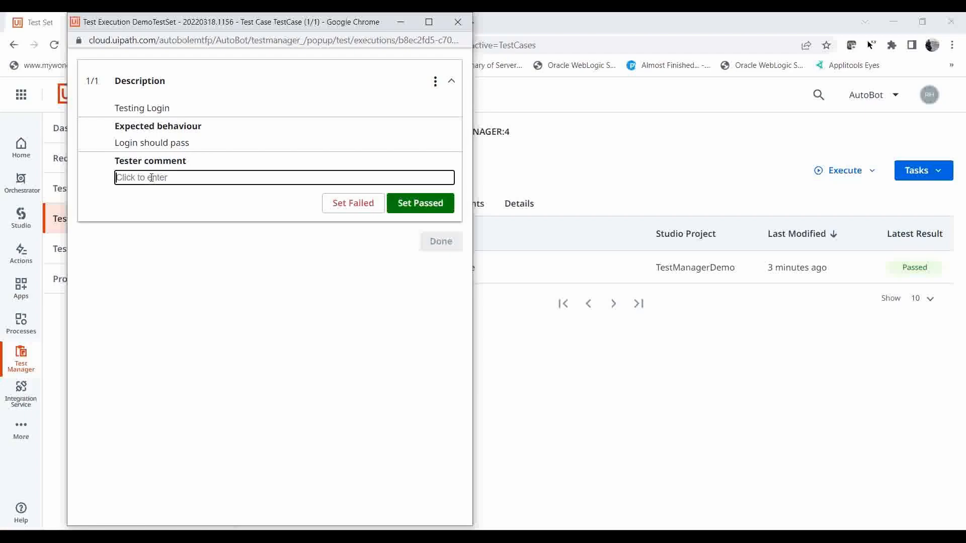
type("Passed")
left_click(420, 204)
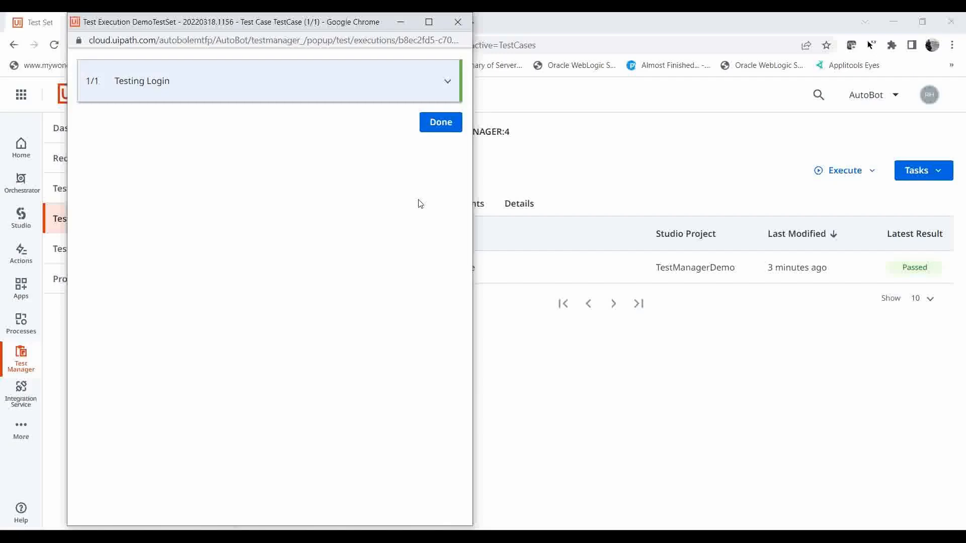
left_click(443, 130)
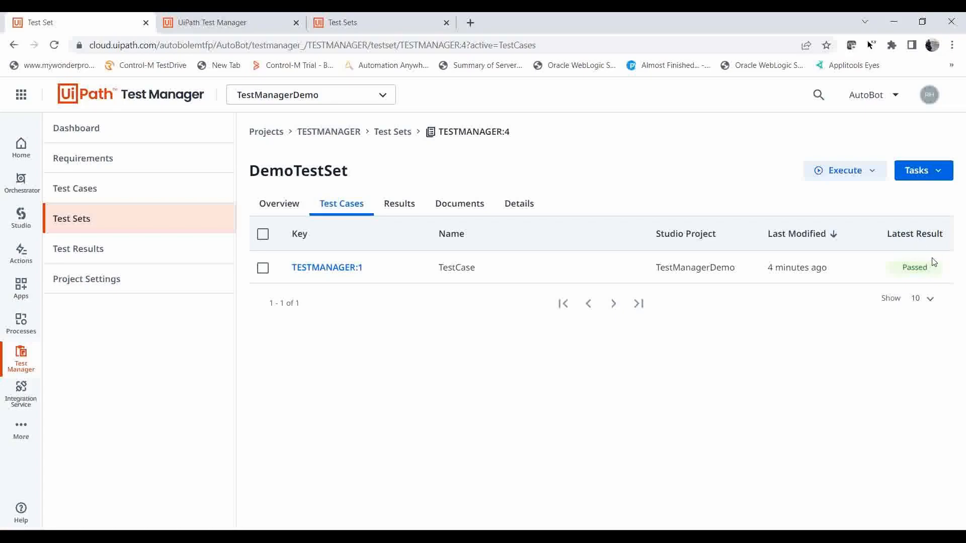
Execute DemoTestSet manually again with the tester comment "failed", mark the Testing Login step as failed, and finish the execution.
left_click(871, 172)
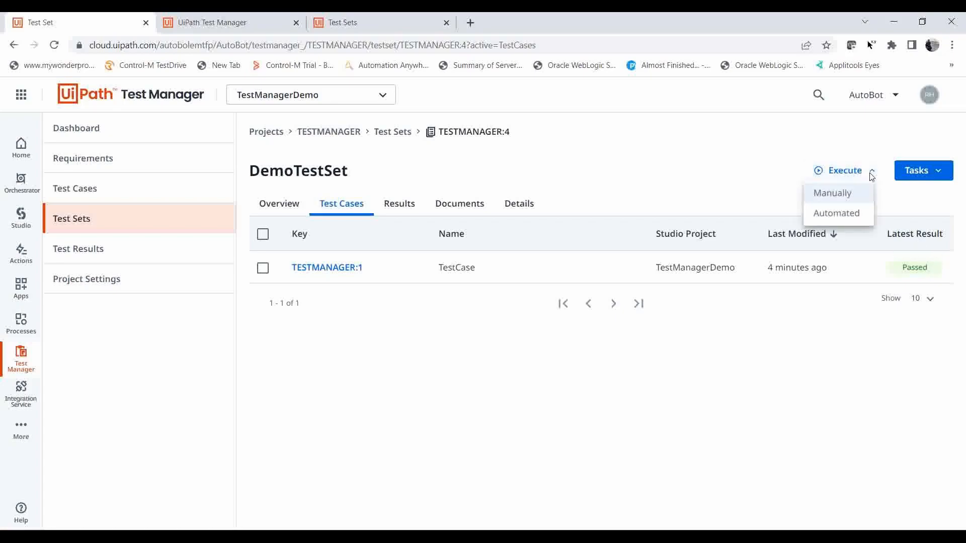
left_click(844, 192)
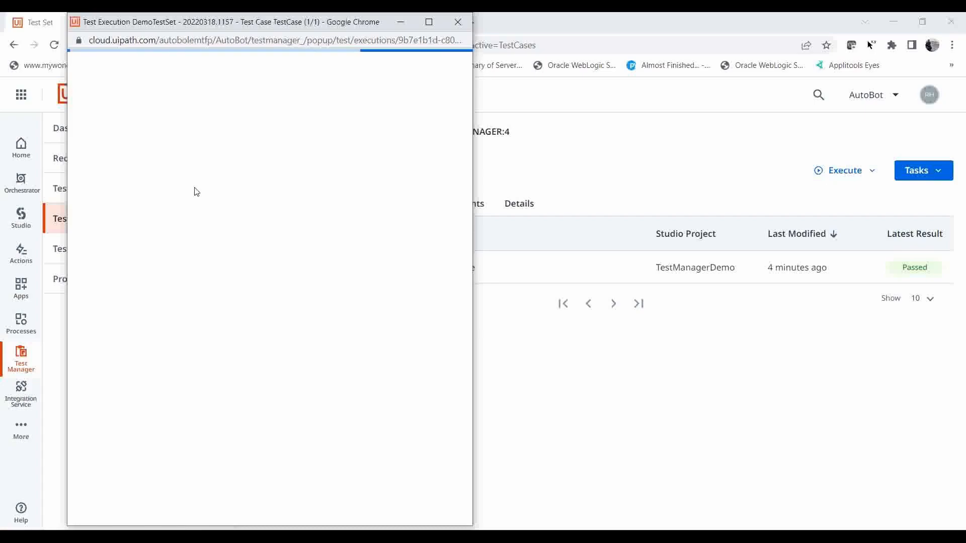
left_click(159, 177)
type("failed")
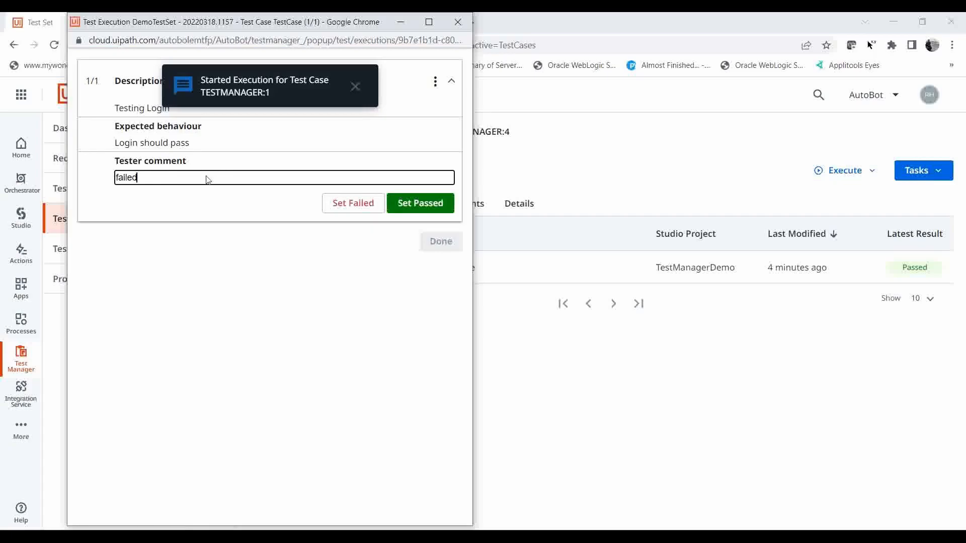
left_click(359, 204)
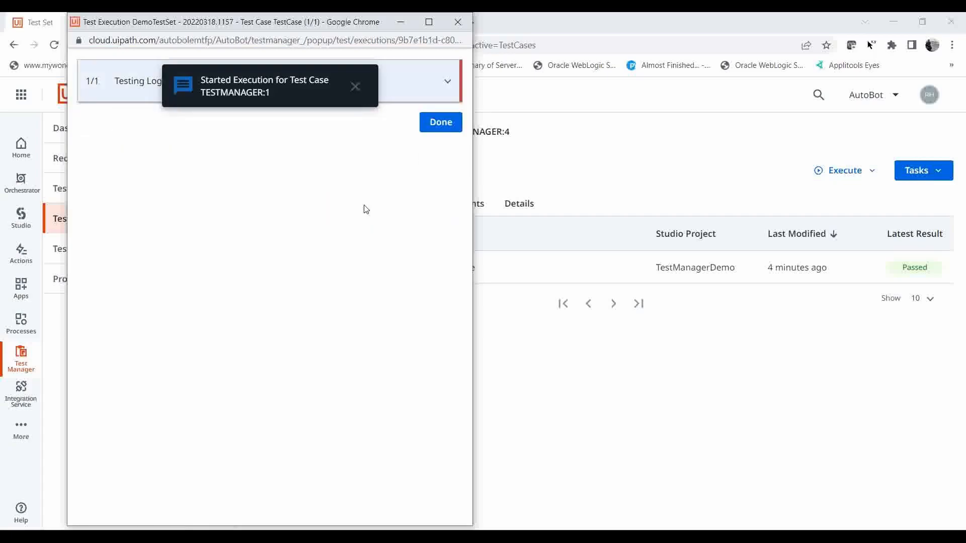
left_click(440, 122)
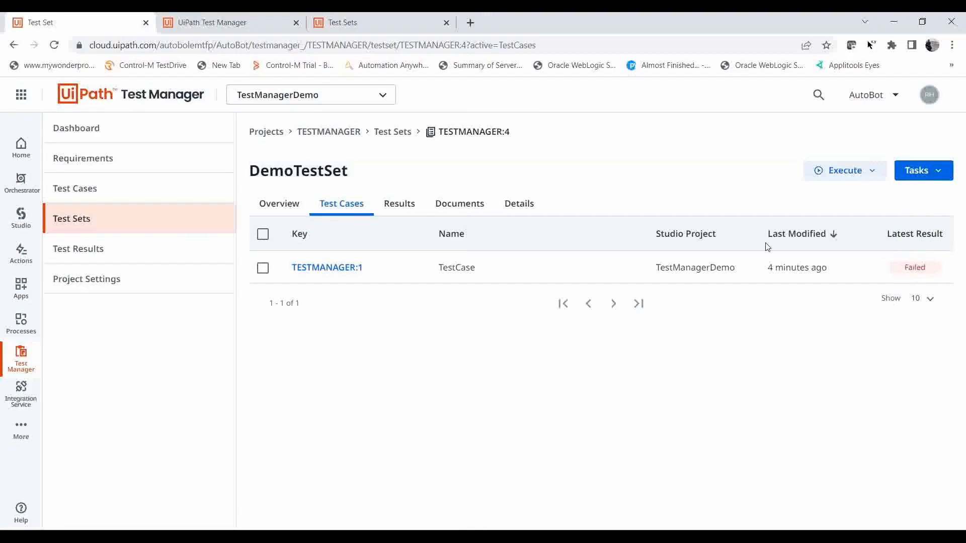
Show 50 latest results per page in DemoTestSet's overview, and review the test set's executions and the project-wide test results.
left_click(278, 205)
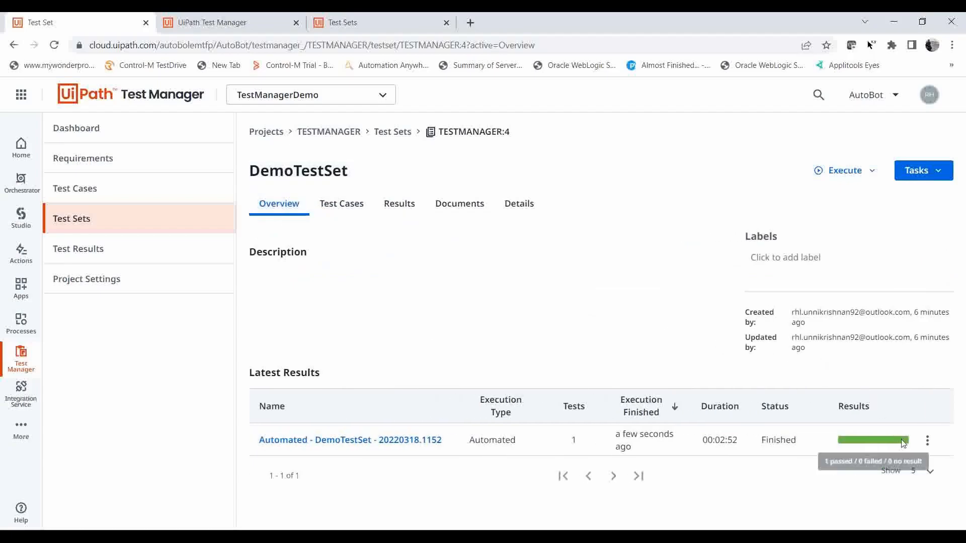
left_click(929, 471)
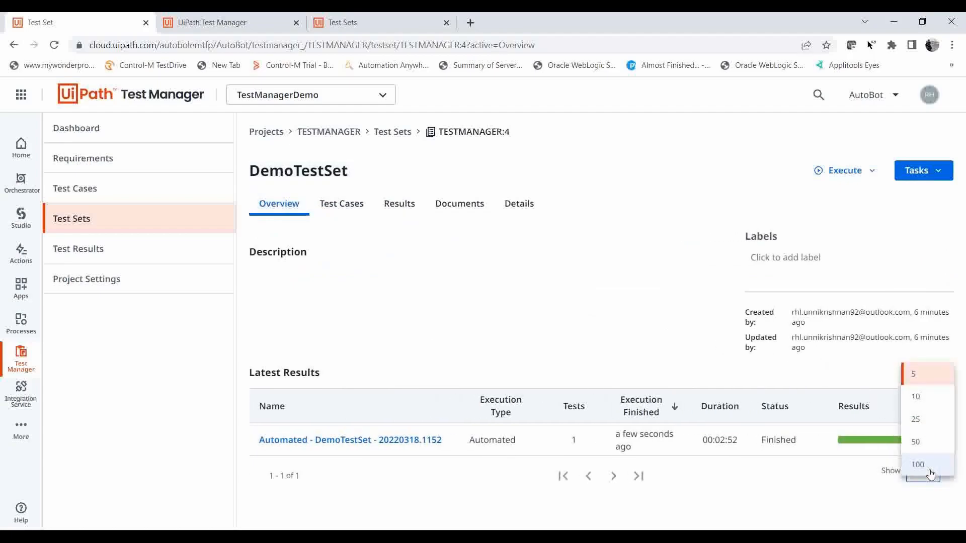
left_click(926, 464)
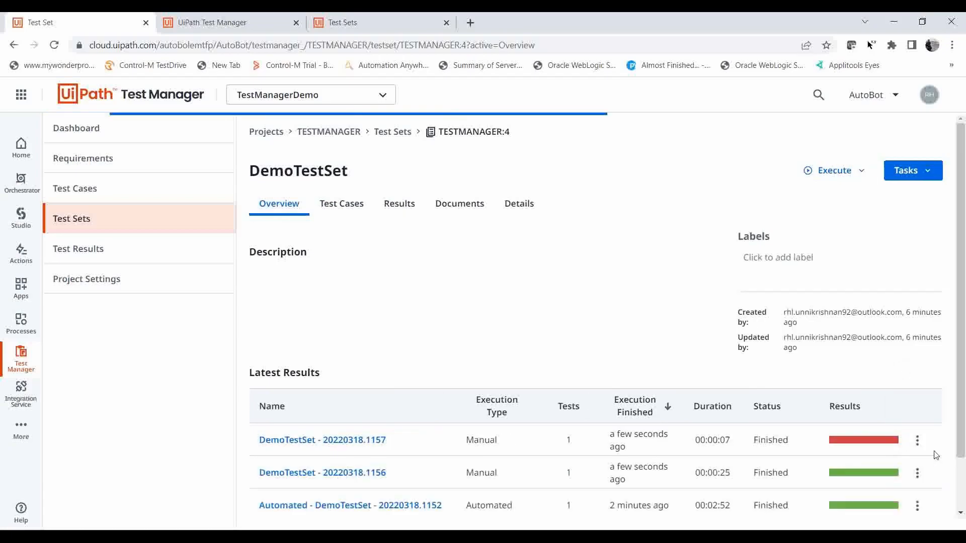
scroll(948, 340, "down", 2)
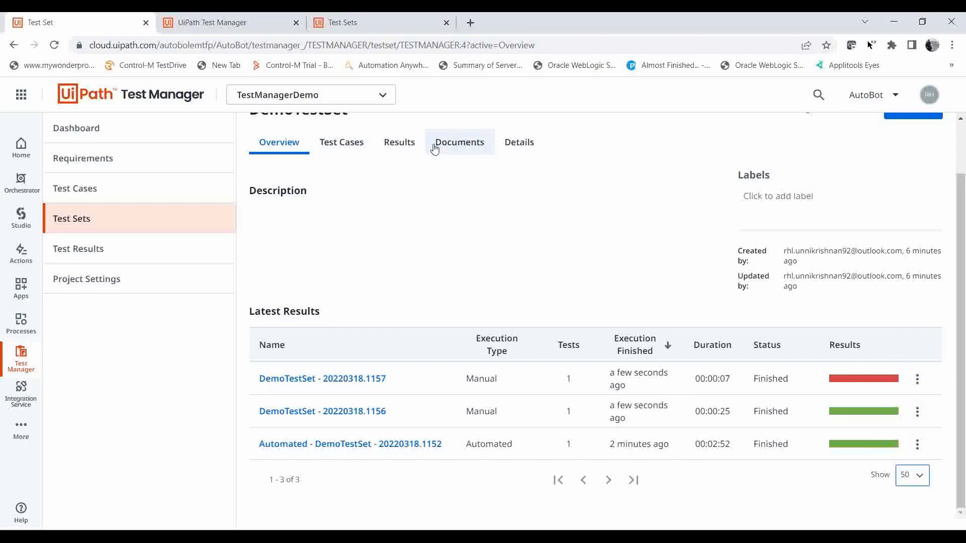
left_click(406, 145)
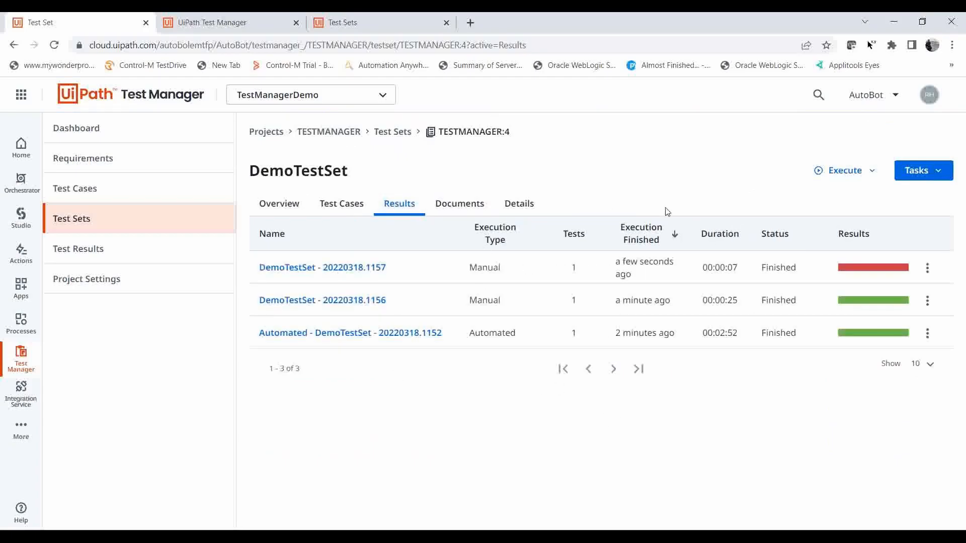
left_click(160, 258)
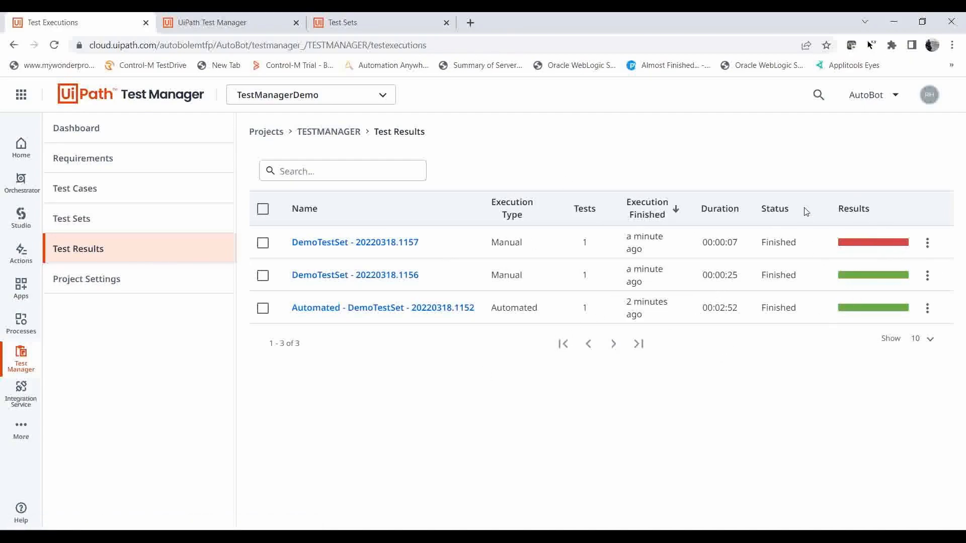
Examine the project dashboard's results overview, total coverage, automation rate and latest results, reloading the page once.
left_click(147, 132)
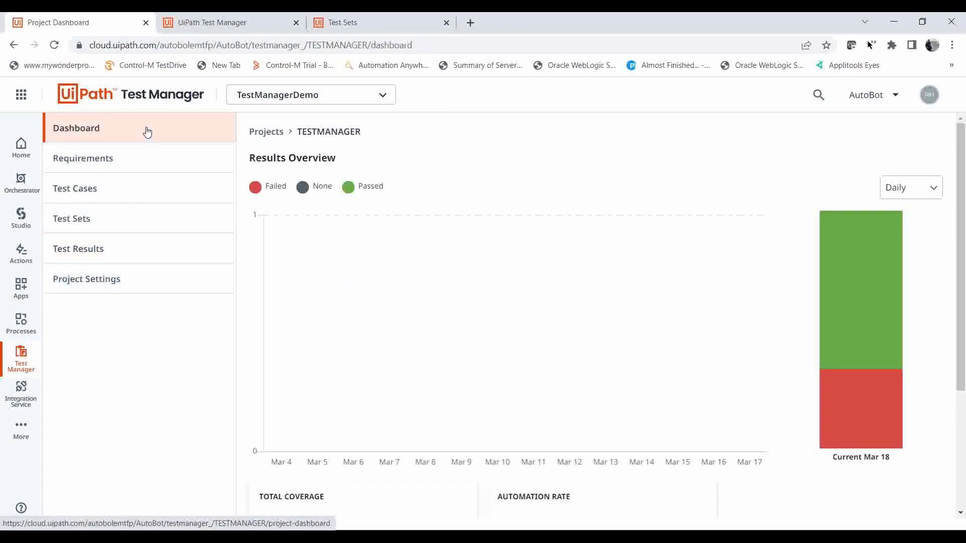
left_click_drag(961, 185, 960, 200)
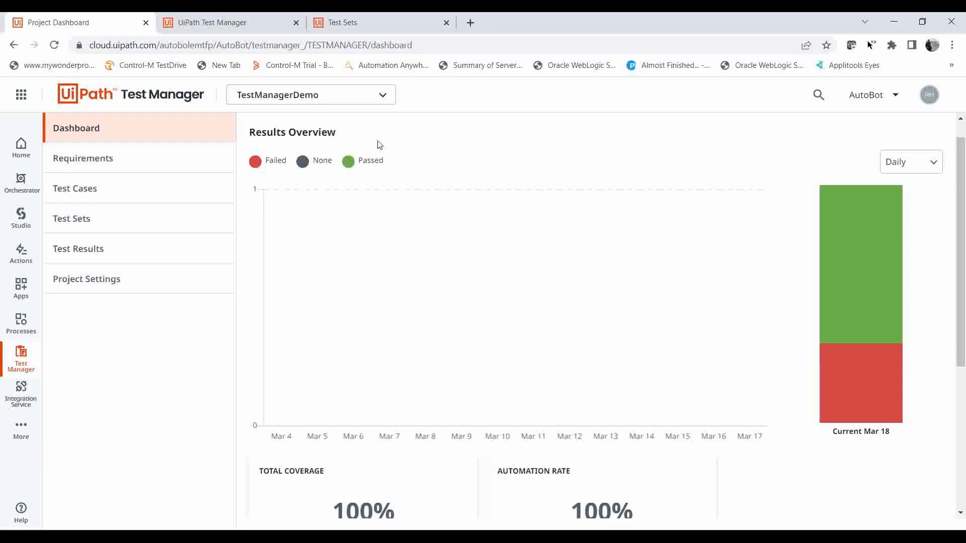
left_click_drag(963, 223, 963, 302)
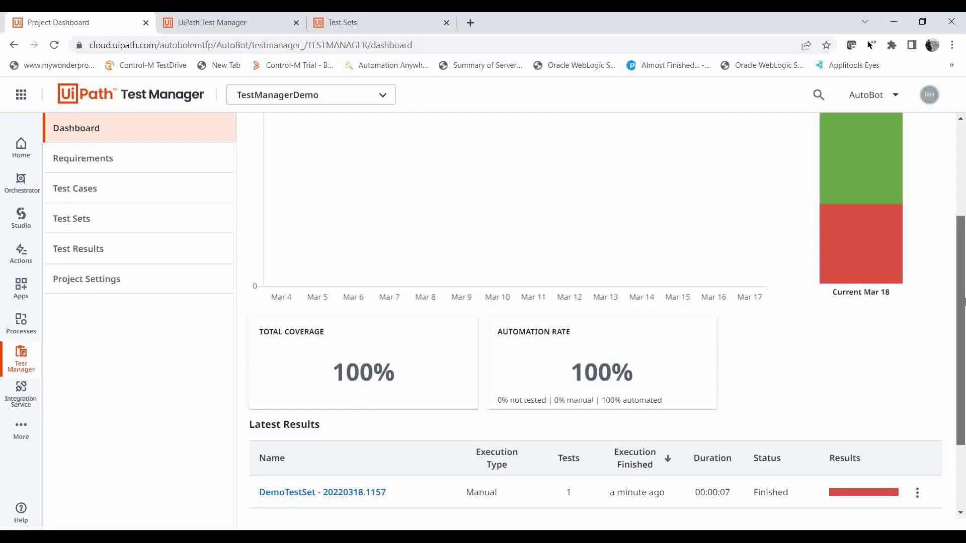
left_click_drag(958, 311, 964, 375)
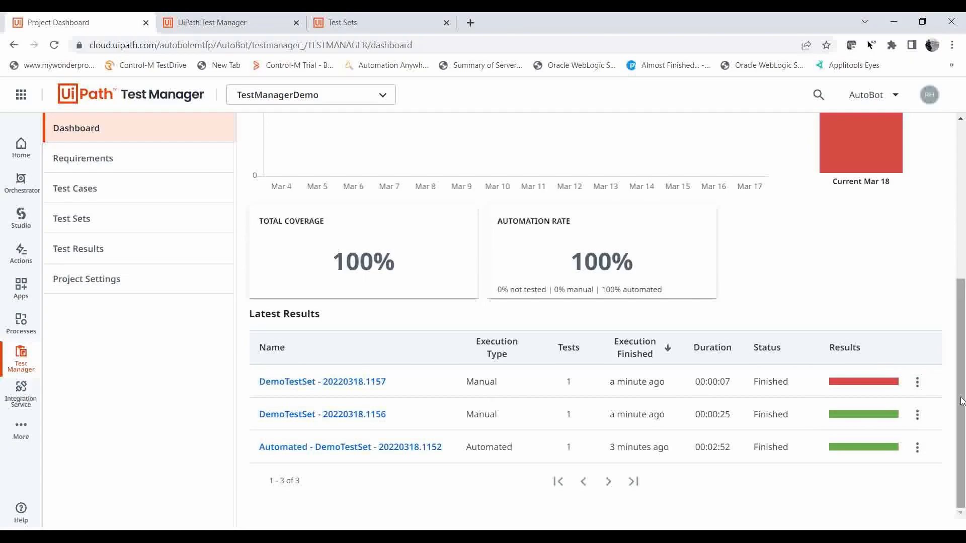
left_click(595, 44)
key("Return")
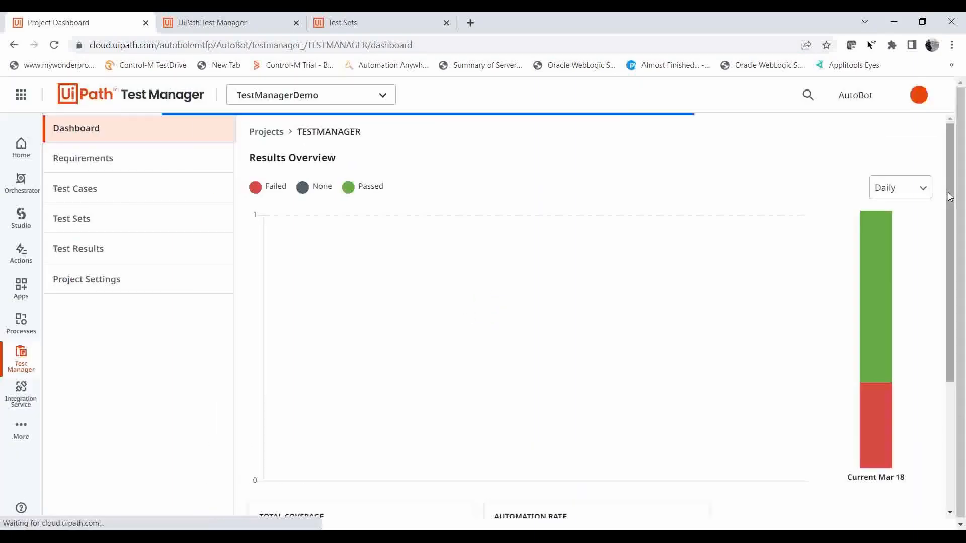
left_click_drag(960, 216, 962, 396)
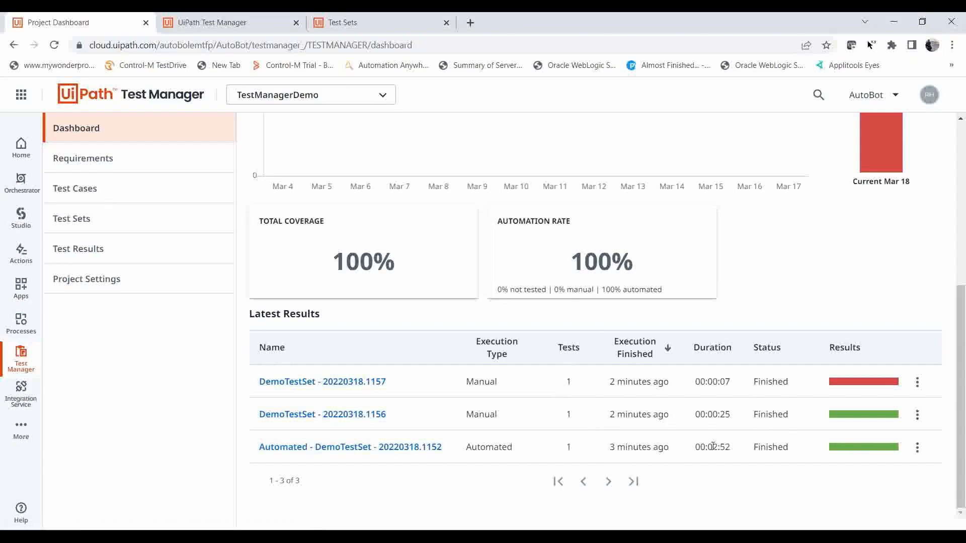
left_click_drag(959, 362, 955, 199)
mouse_move(899, 334)
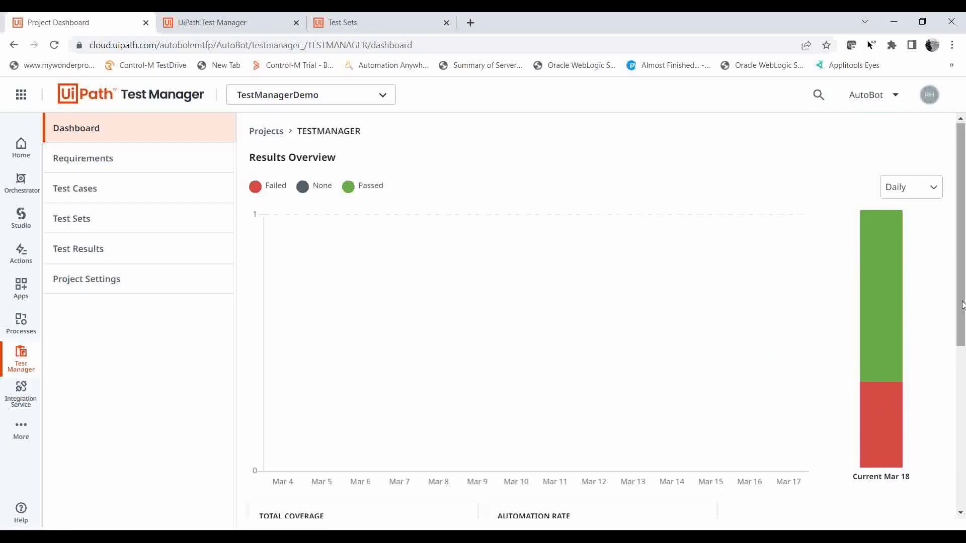
left_click_drag(962, 306, 961, 468)
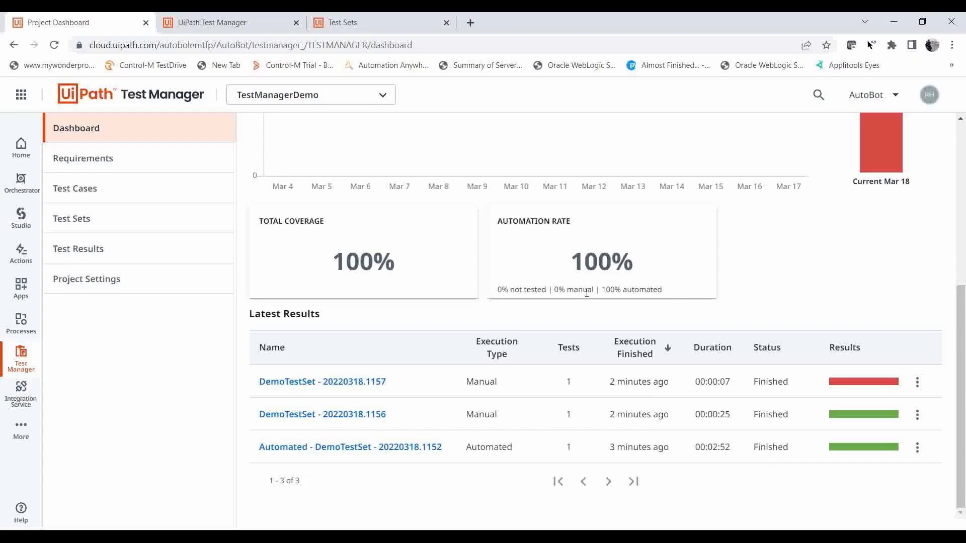
double_click(583, 261)
left_click(555, 288)
Review the integration connection types offered in the project settings, and revisit the project's requirements and test results lists.
left_click(83, 281)
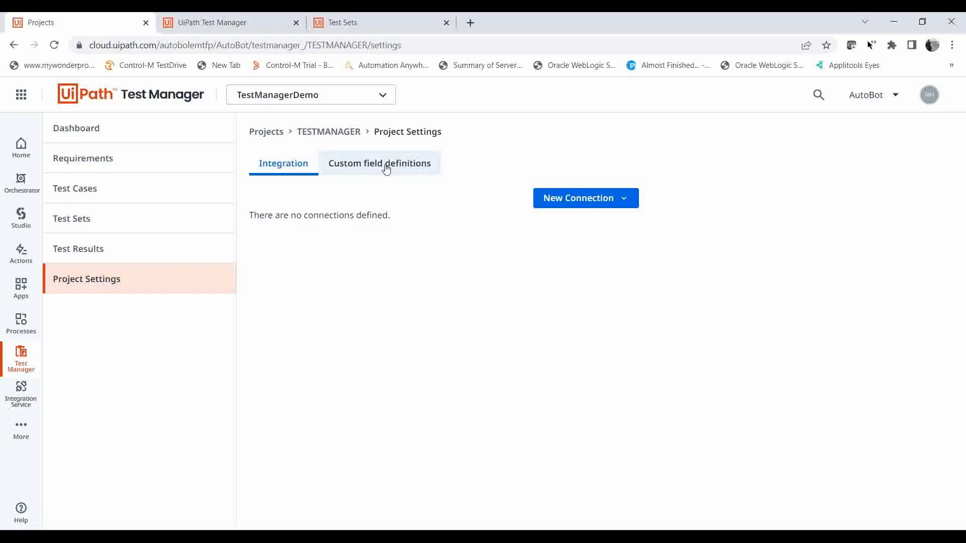
left_click(624, 199)
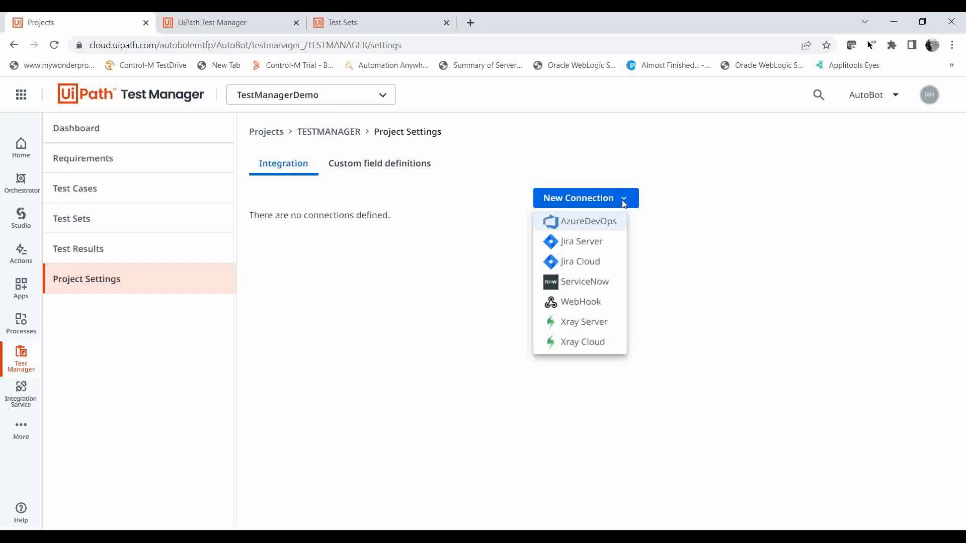
left_click(472, 159)
left_click(143, 158)
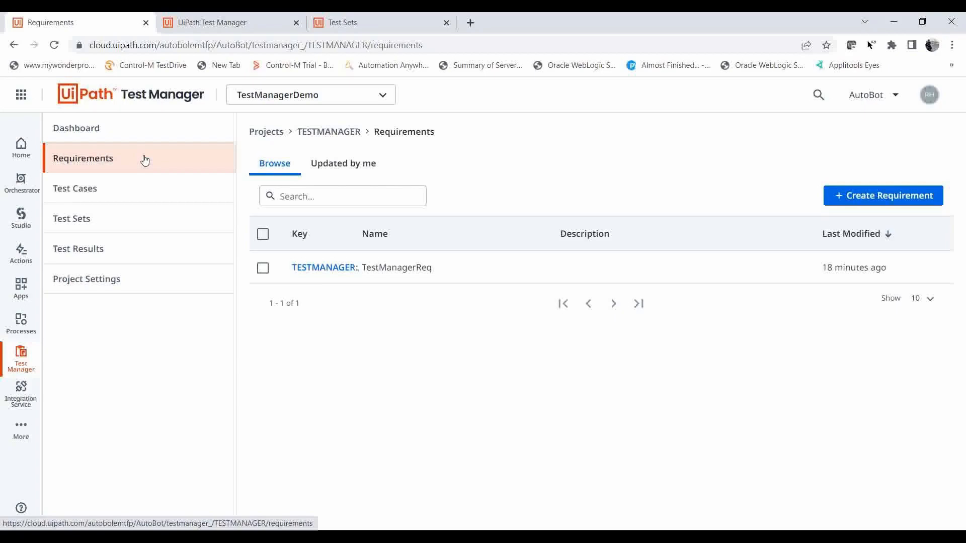
left_click(99, 250)
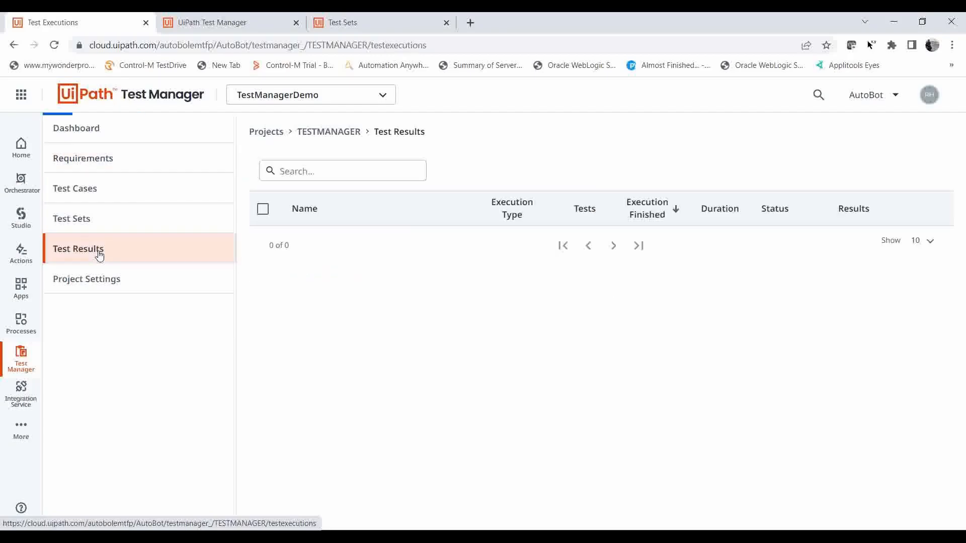